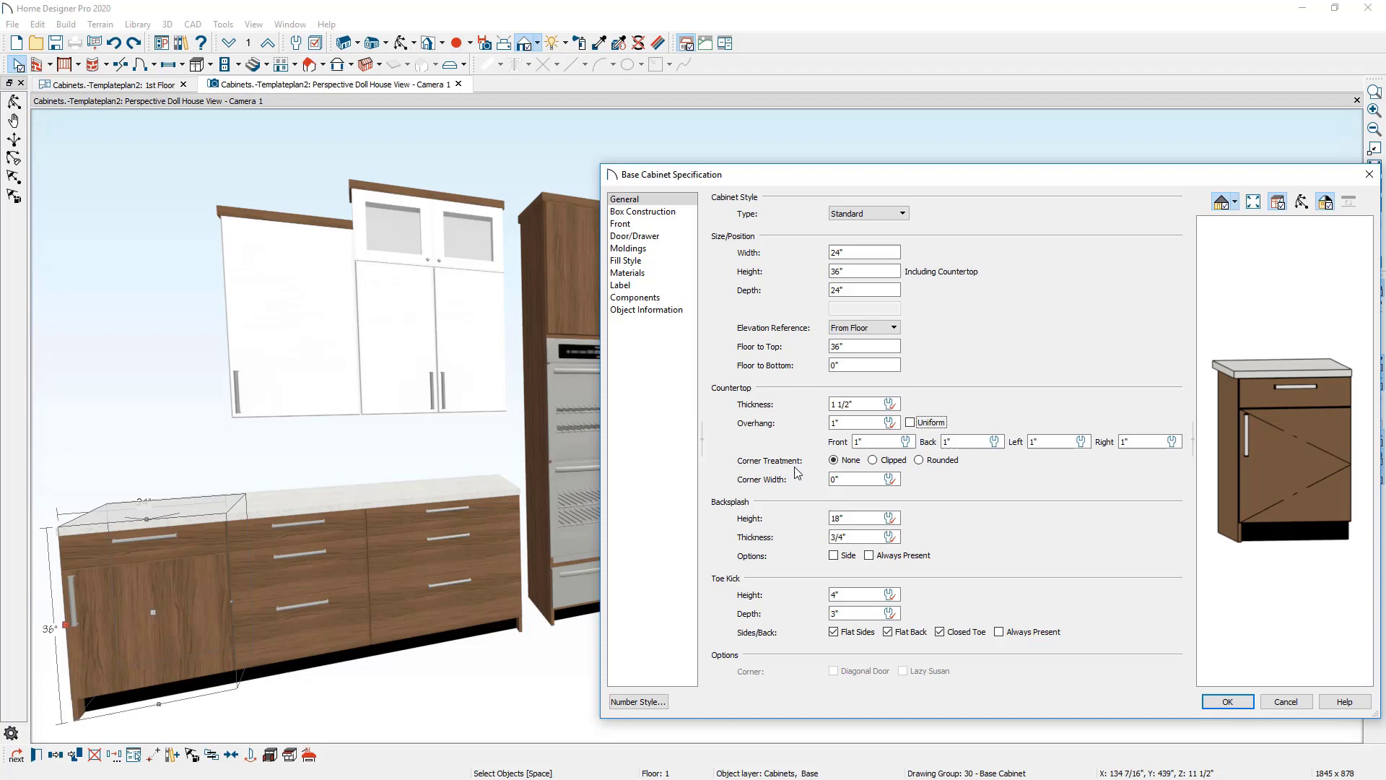
- Set the countertop Corner Treatment to Rounded with 1" corner width, and check Toe Kick Always Present
left_click(1302, 201)
left_click_drag(1280, 404, 1285, 509)
scroll(1285, 510, "up", 2)
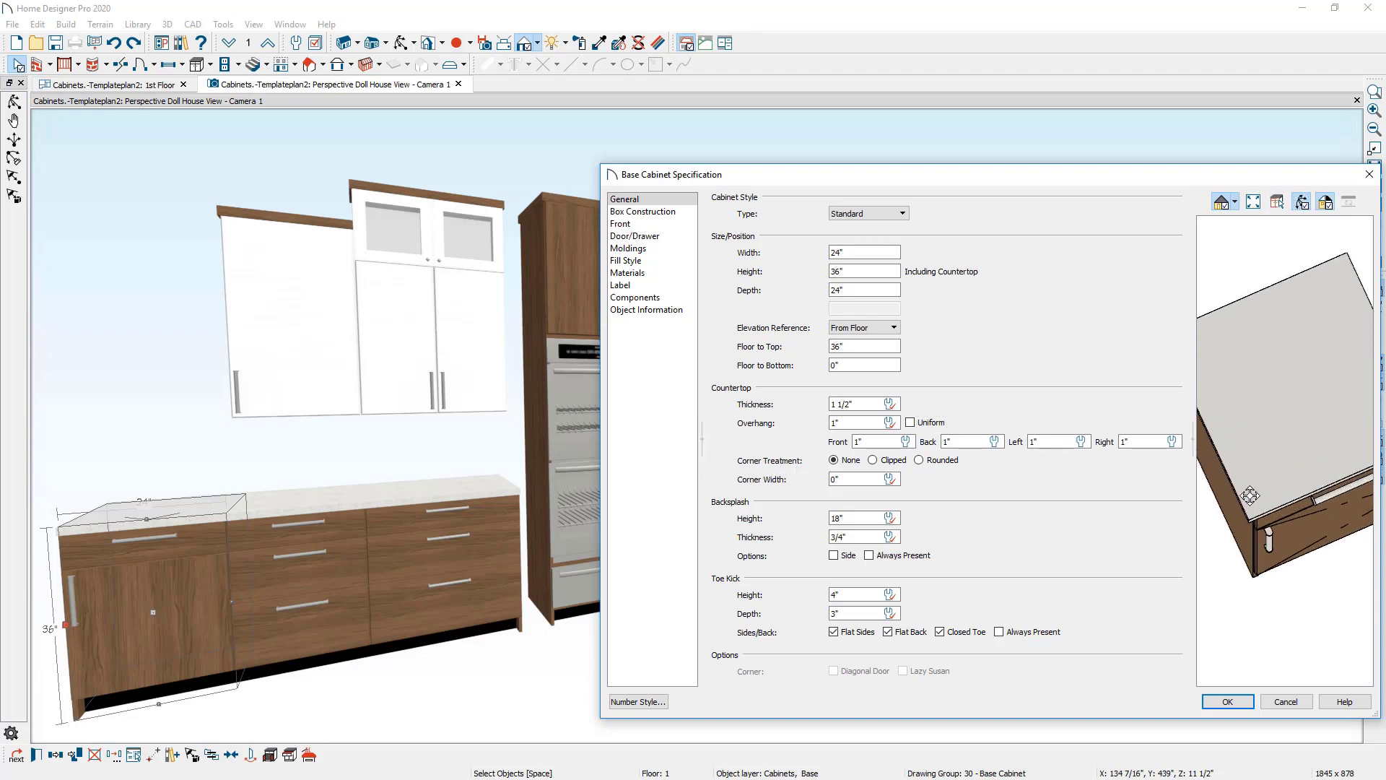
scroll(1285, 510, "up", 1)
scroll(1286, 509, "up", 1)
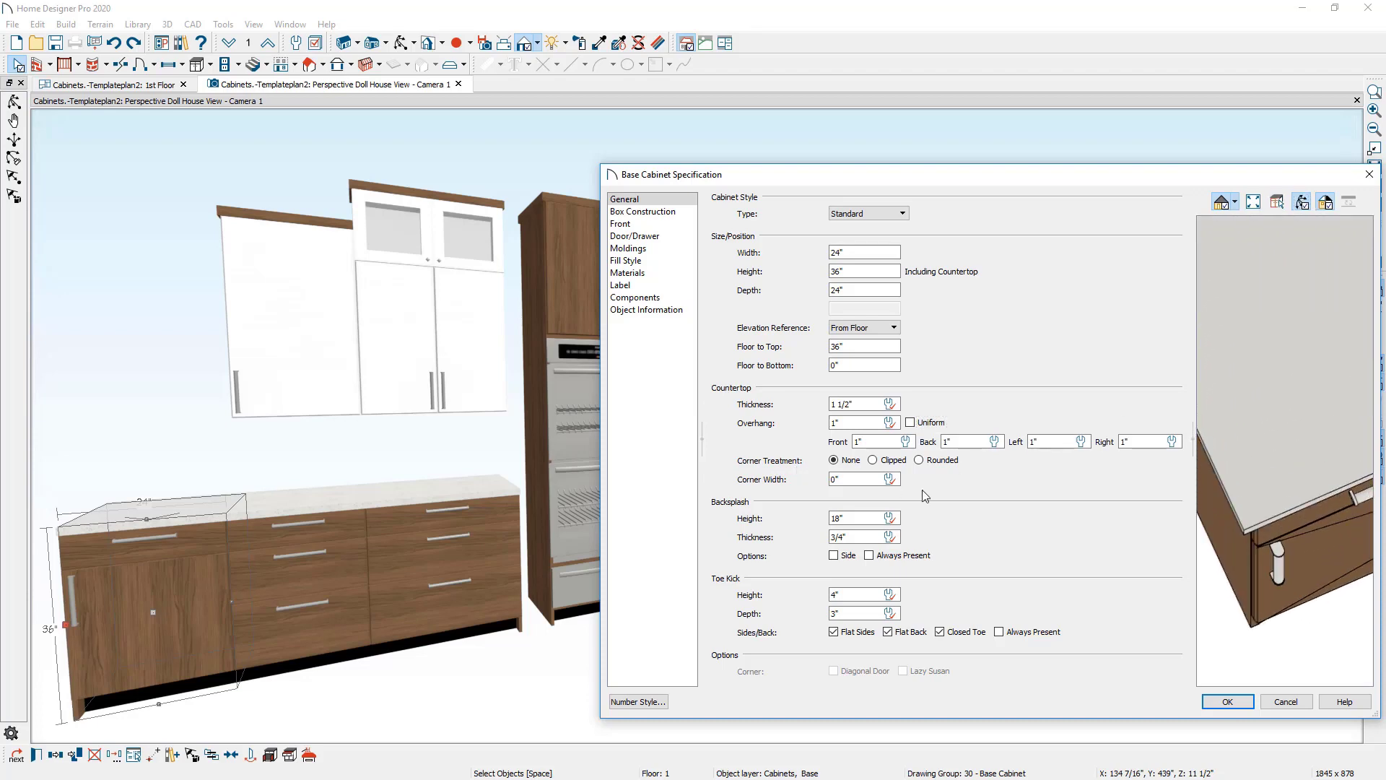
left_click(874, 461)
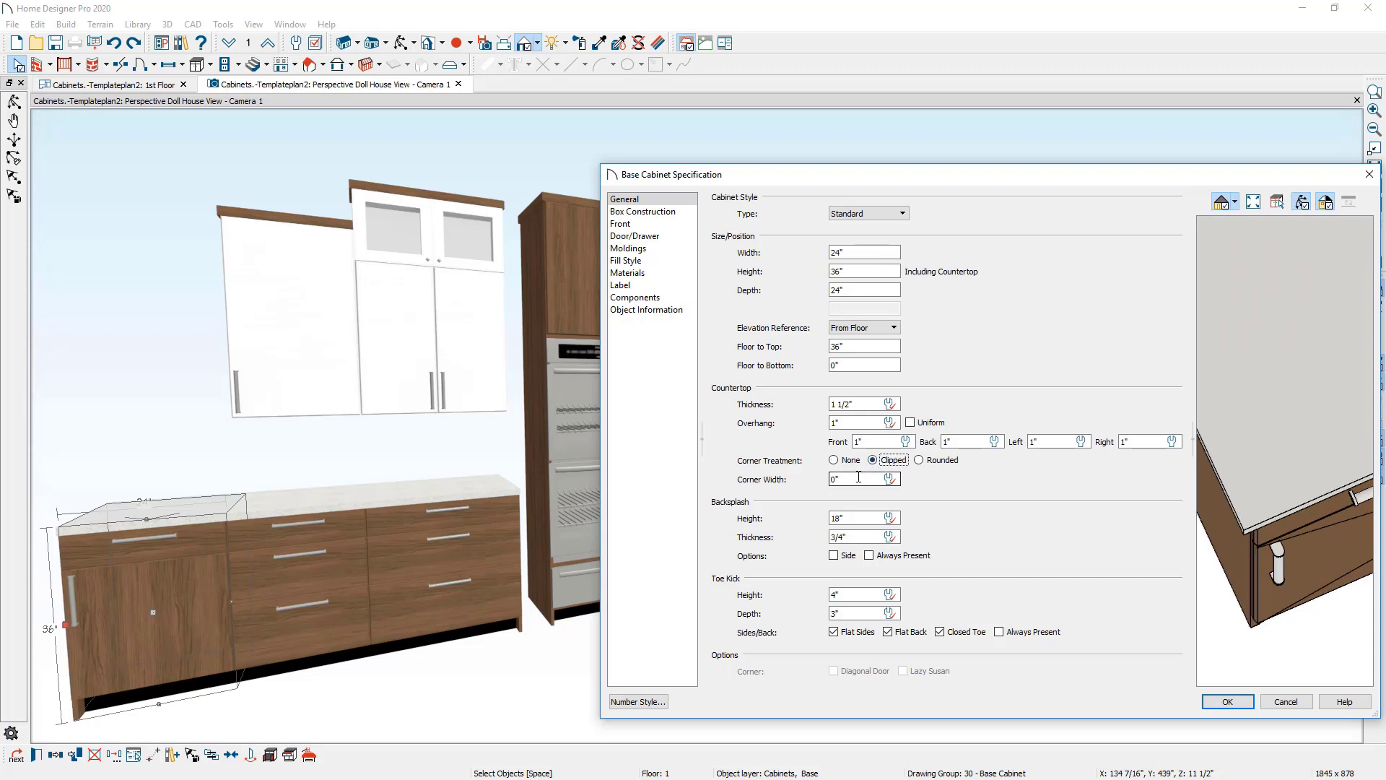
type("1")
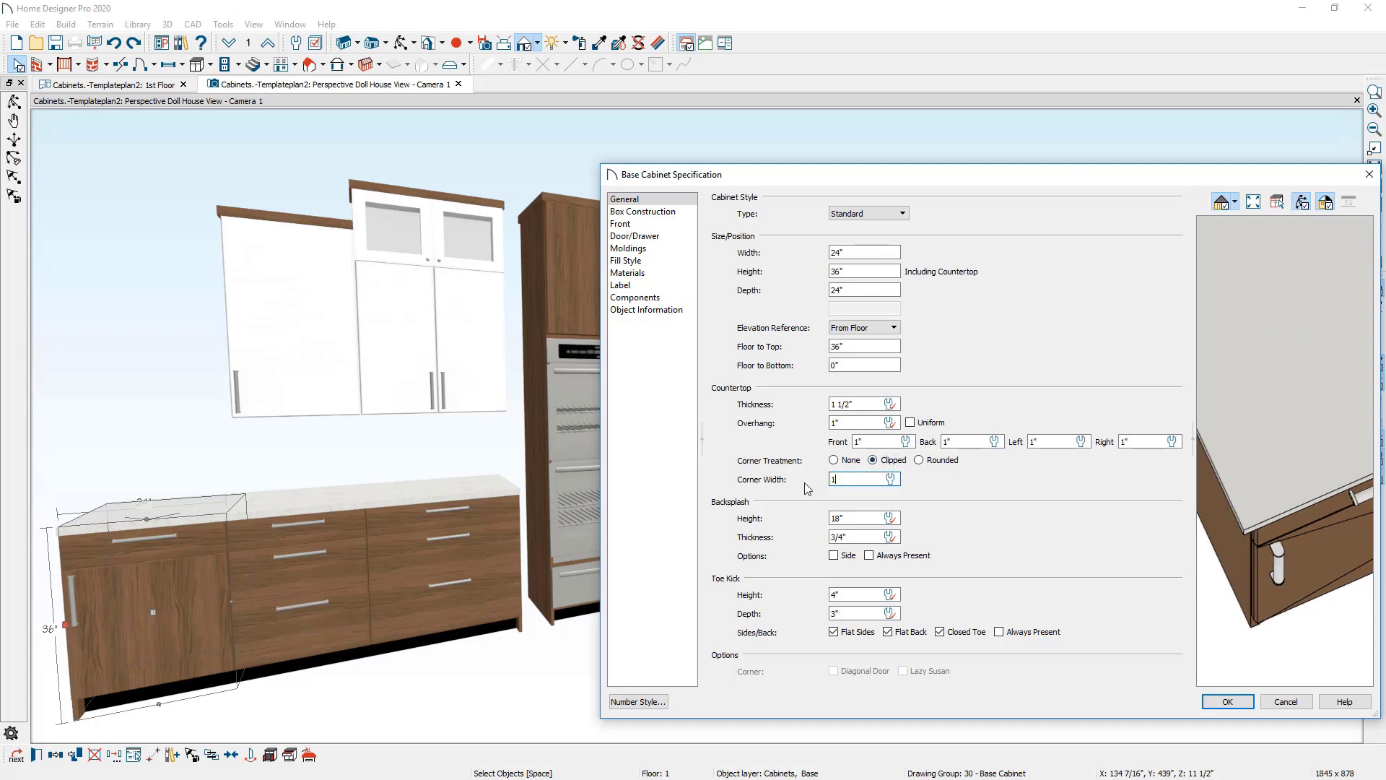
key("Tab")
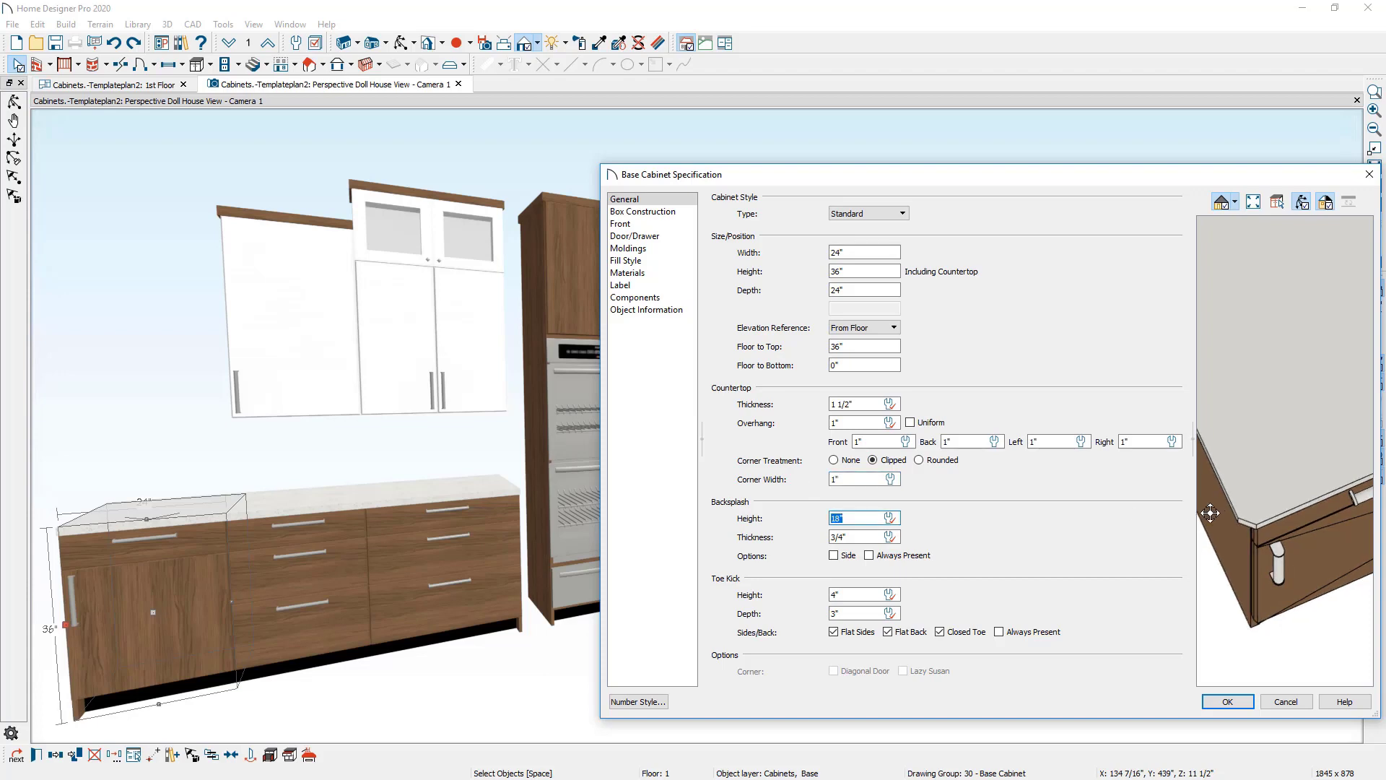
mouse_move(1249, 489)
left_mouse_down()
mouse_move(1270, 505)
mouse_move(1304, 612)
left_mouse_up()
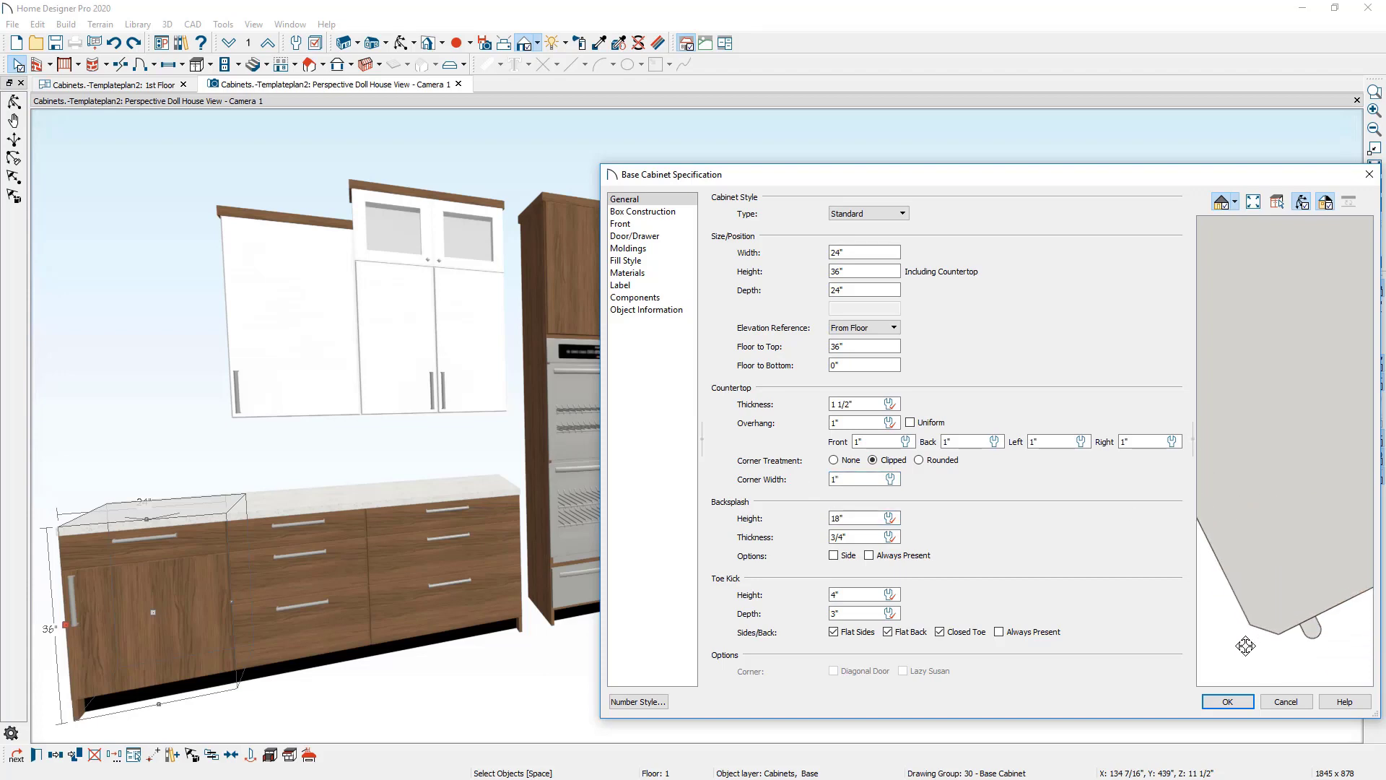
left_click(919, 463)
left_click(323, 680)
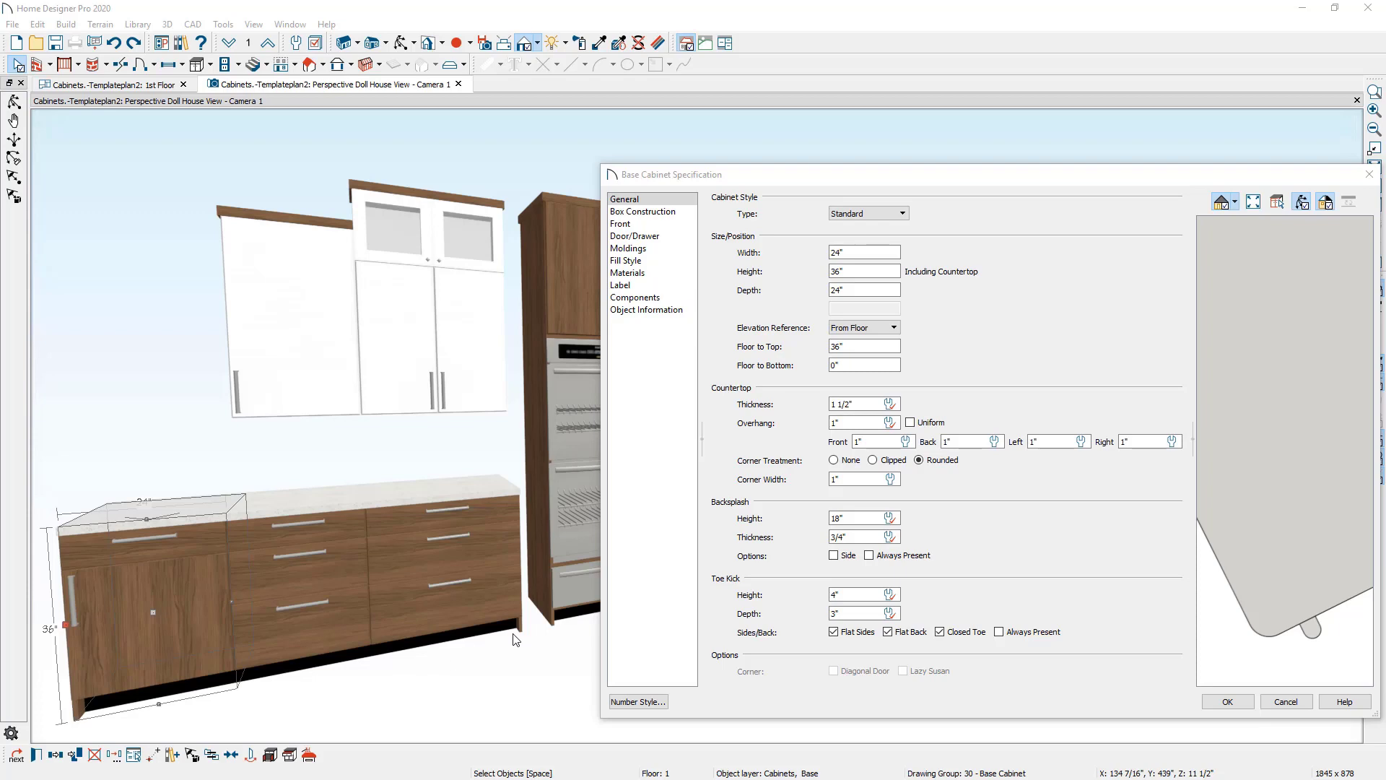
left_click(1000, 632)
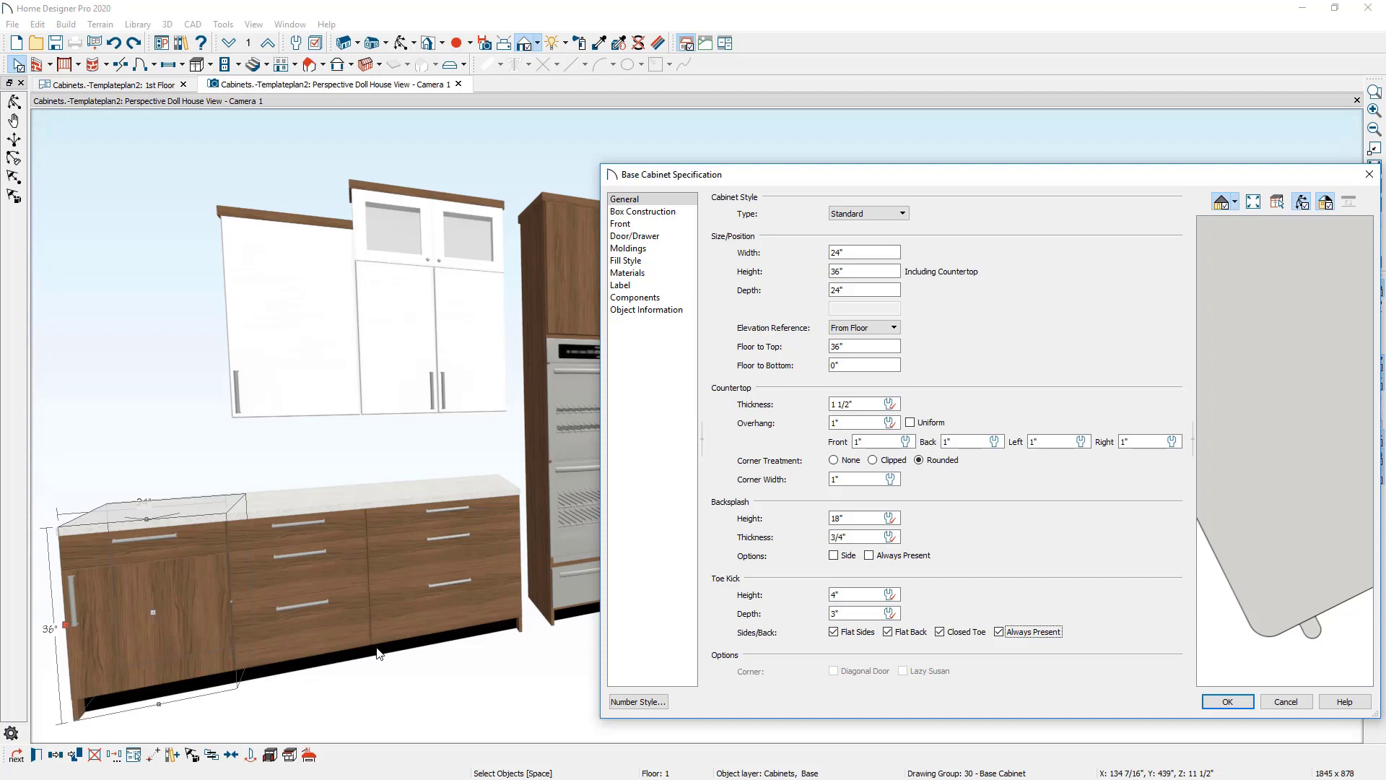
- On the Box Construction page, switch the doors and drawers to Traditional Overlay
left_click(666, 217)
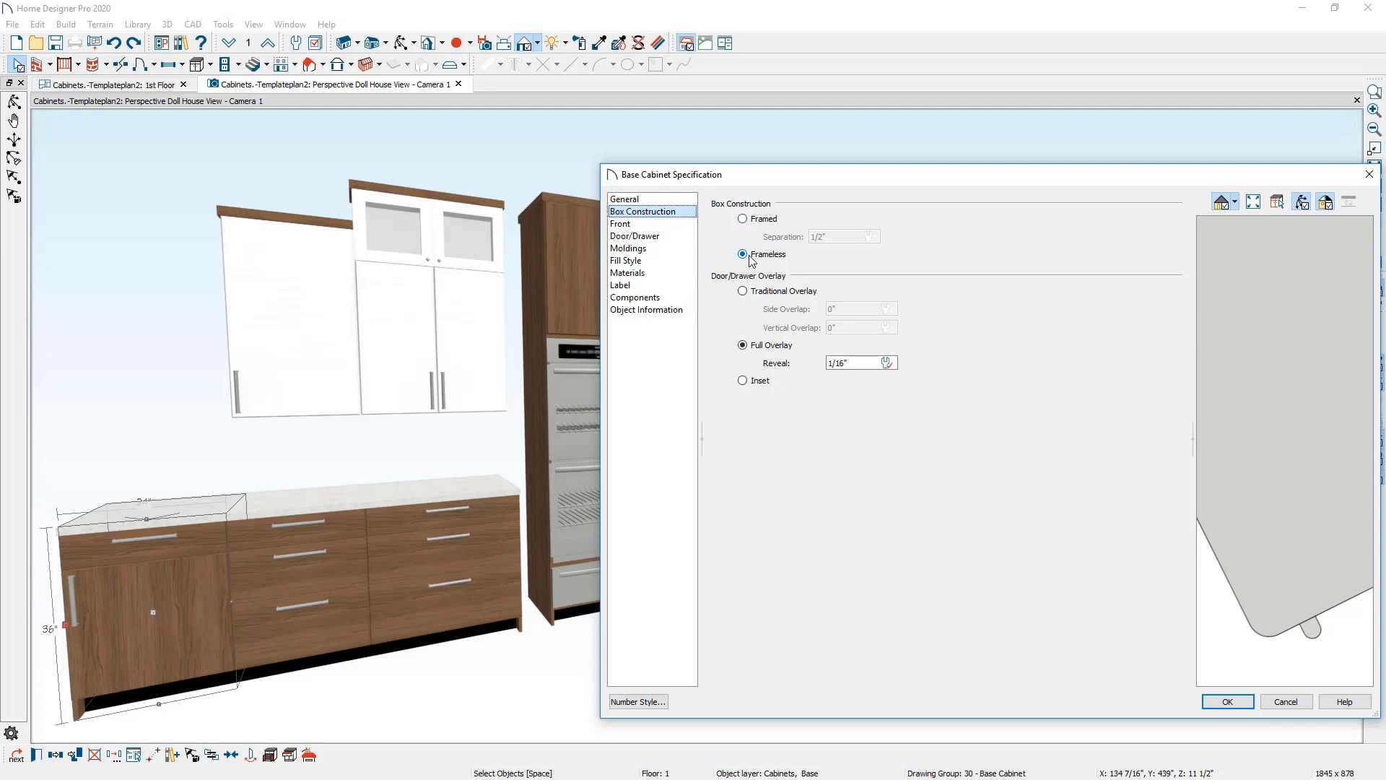
left_click(756, 292)
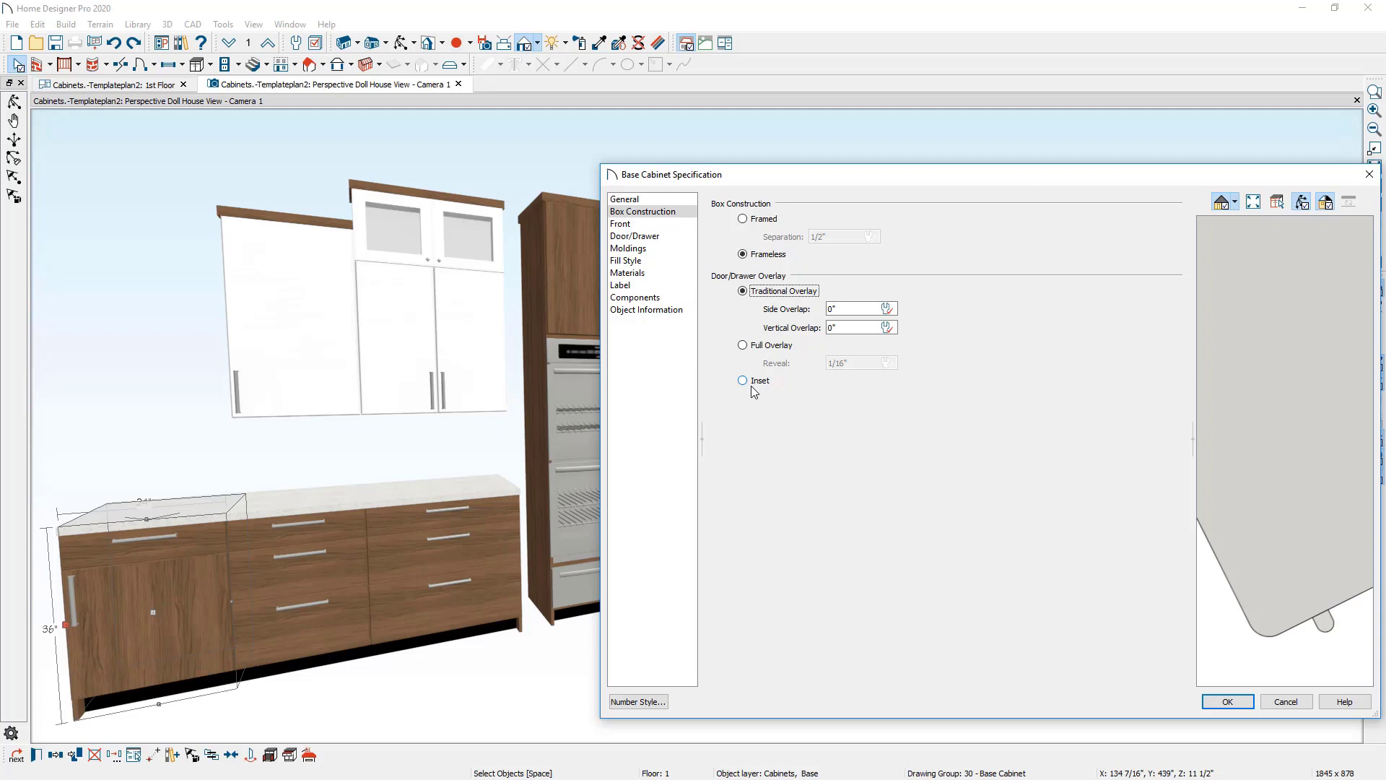
- On the Front page, change the base cabinet's door face item to a drawer
left_click(666, 225)
left_click_drag(1293, 606, 1269, 441)
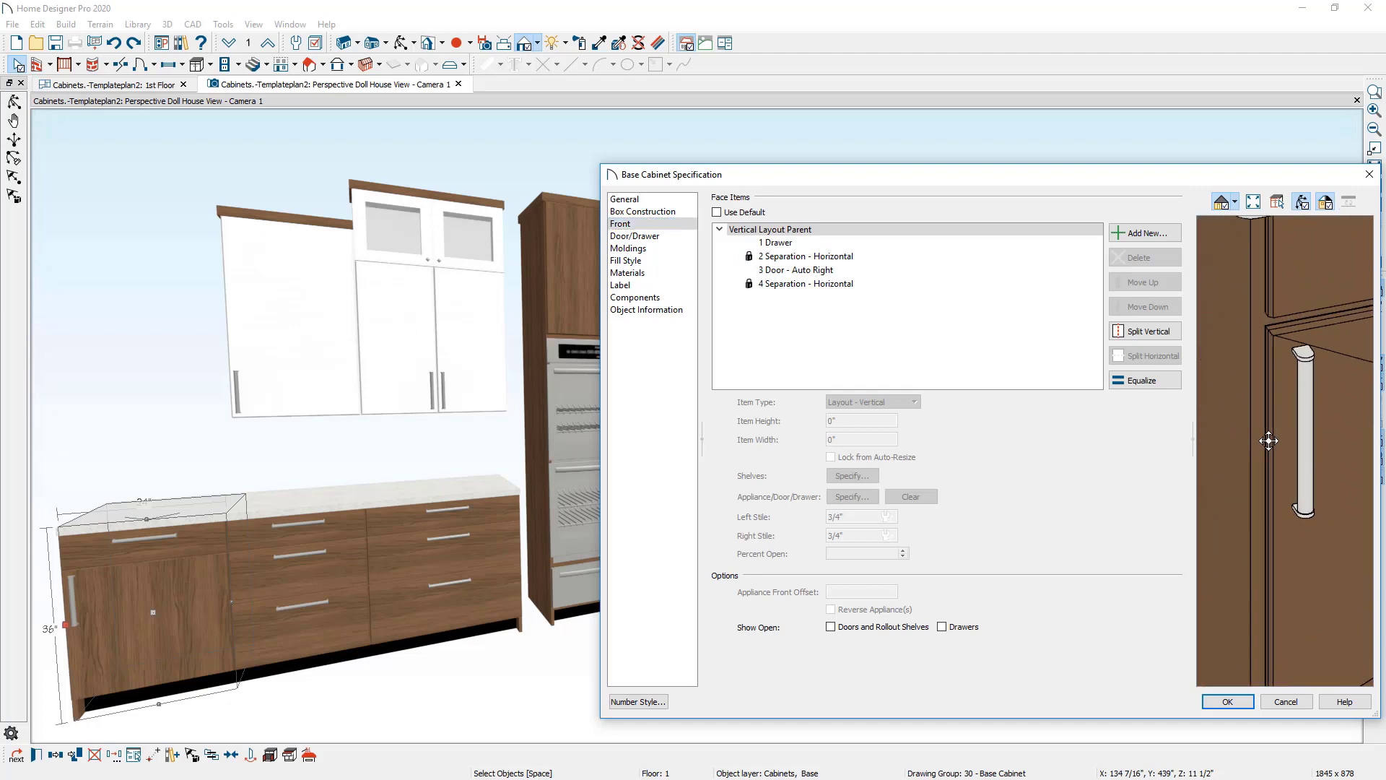
scroll(1269, 440, "down", 1)
scroll(1265, 444, "down", 1)
scroll(1261, 448, "down", 1)
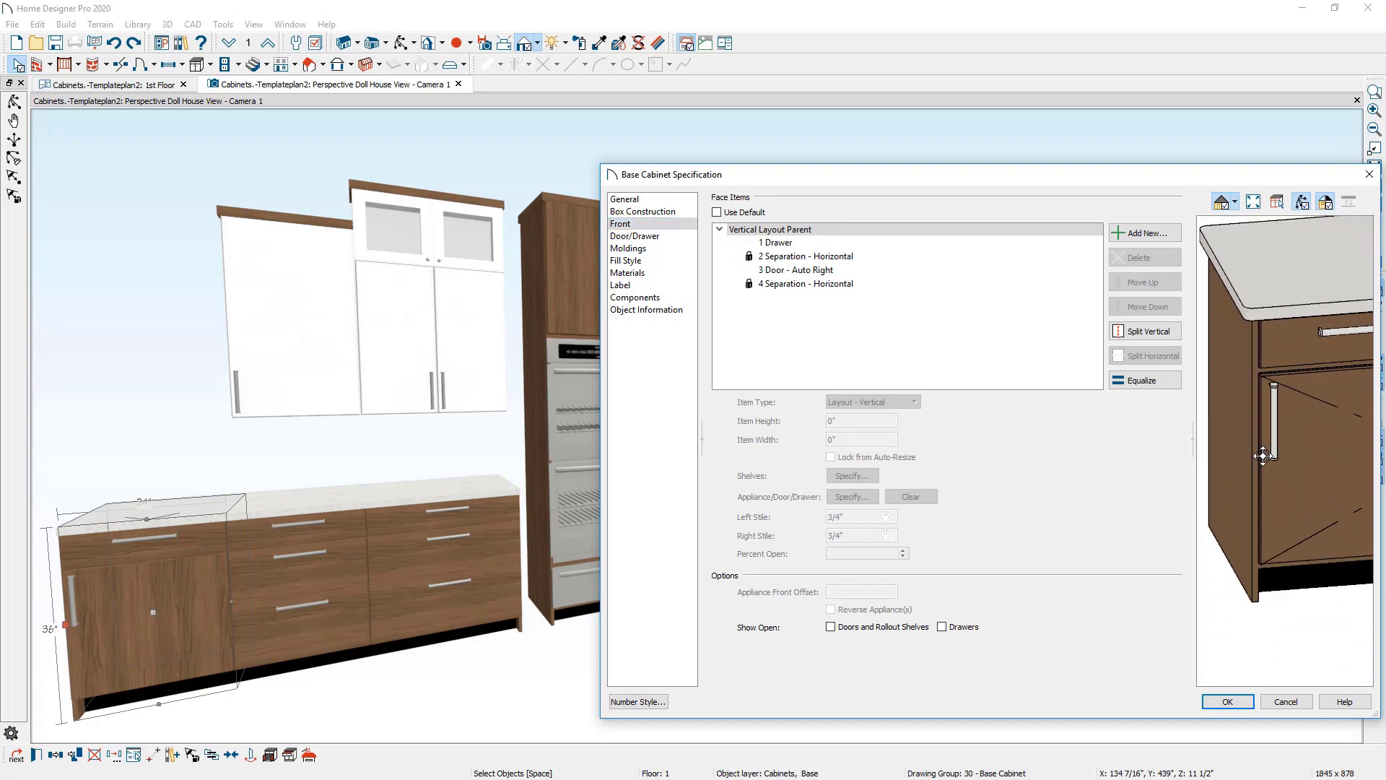
scroll(1257, 451, "down", 1)
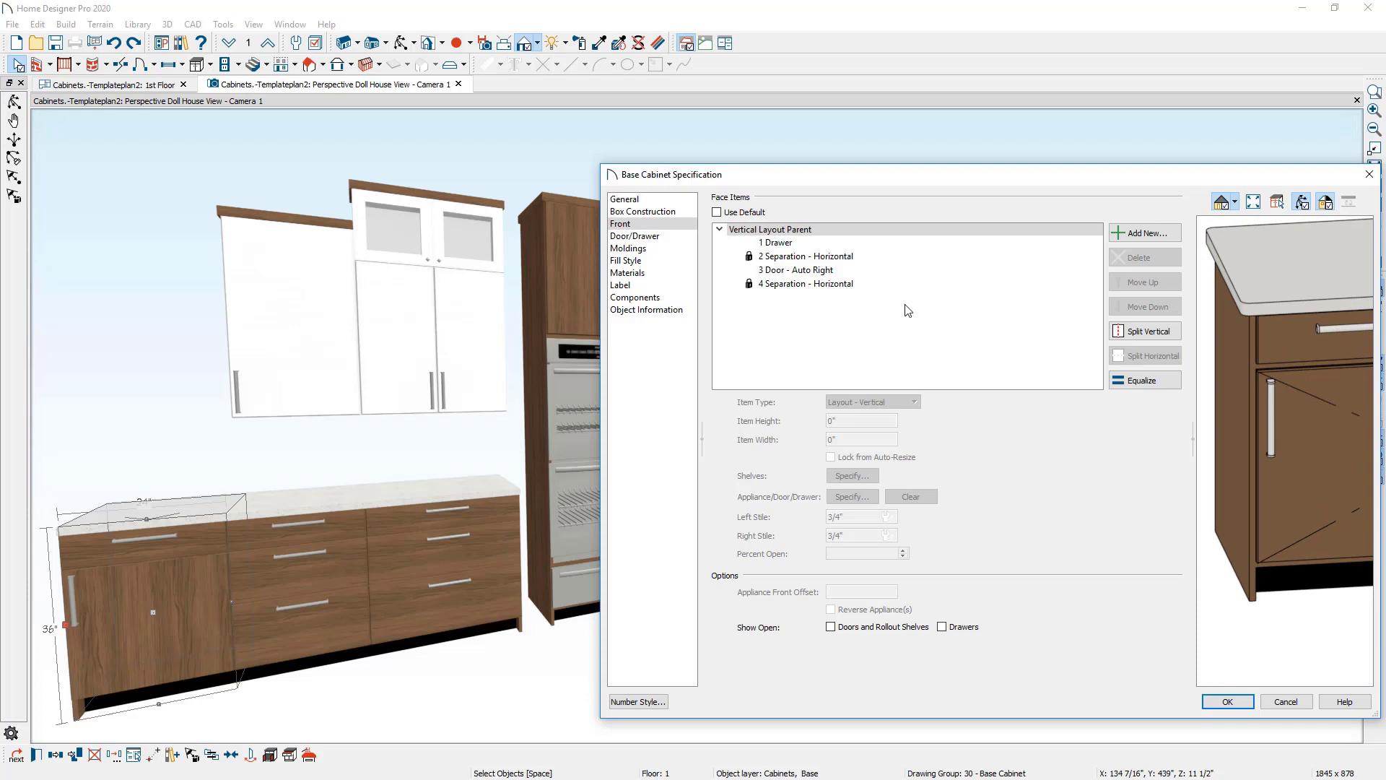
left_click(850, 273)
scroll(1231, 418, "down", 1)
scroll(1231, 418, "down", 2)
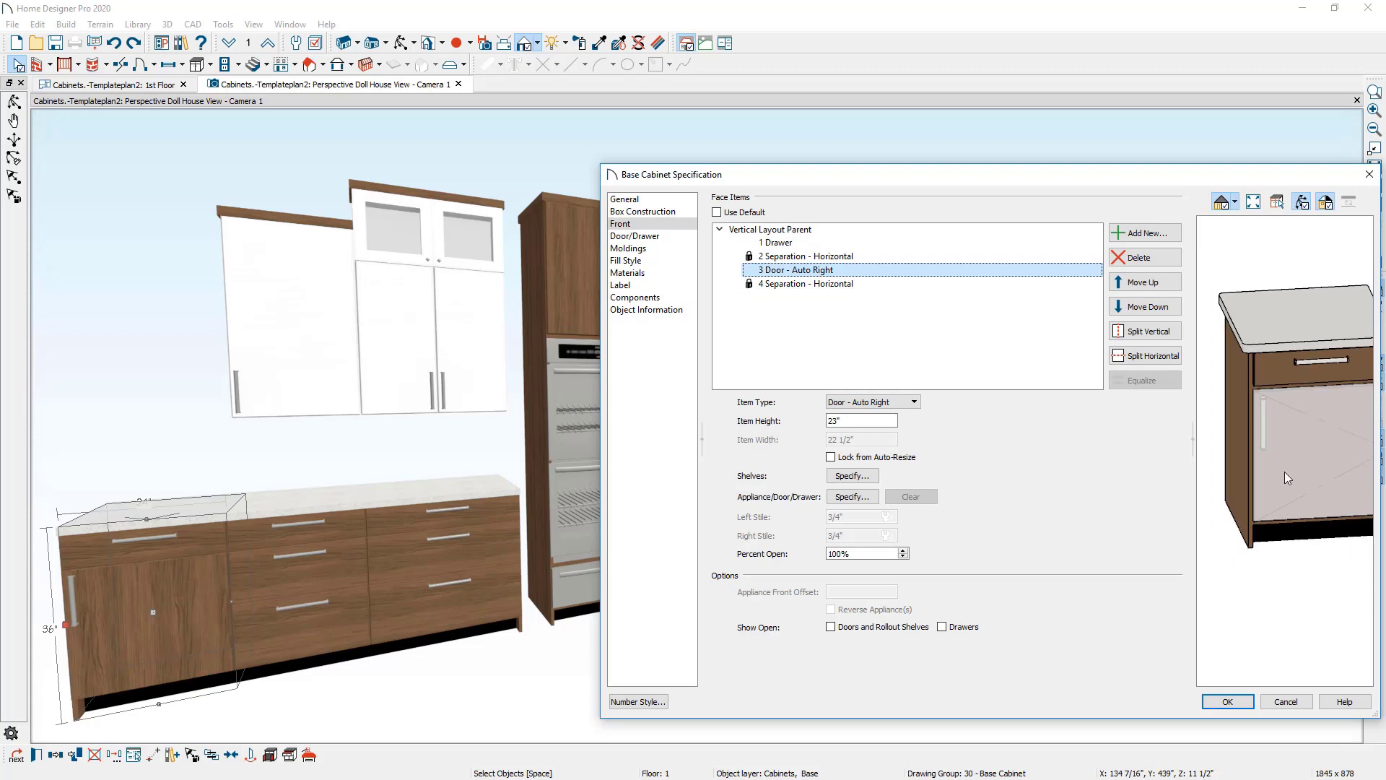
left_click(915, 403)
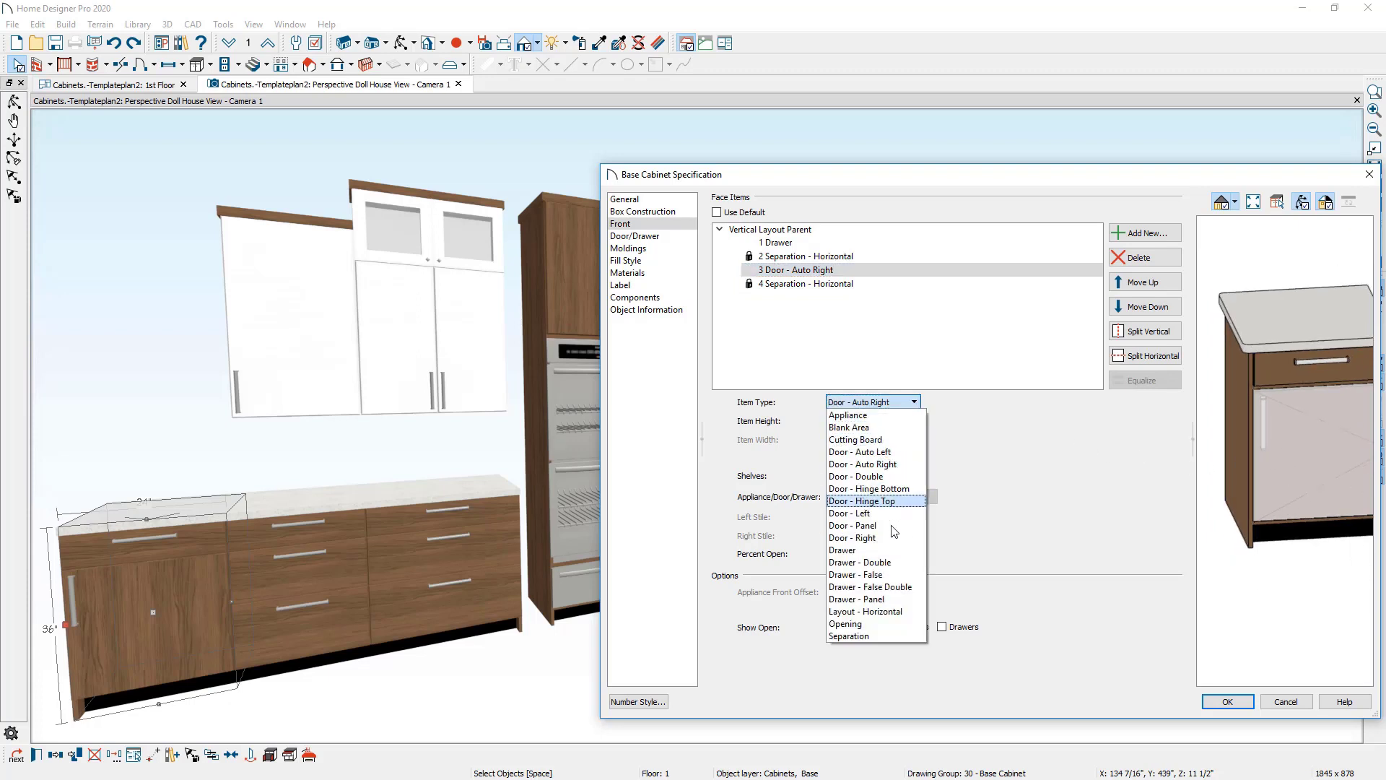
left_click(870, 551)
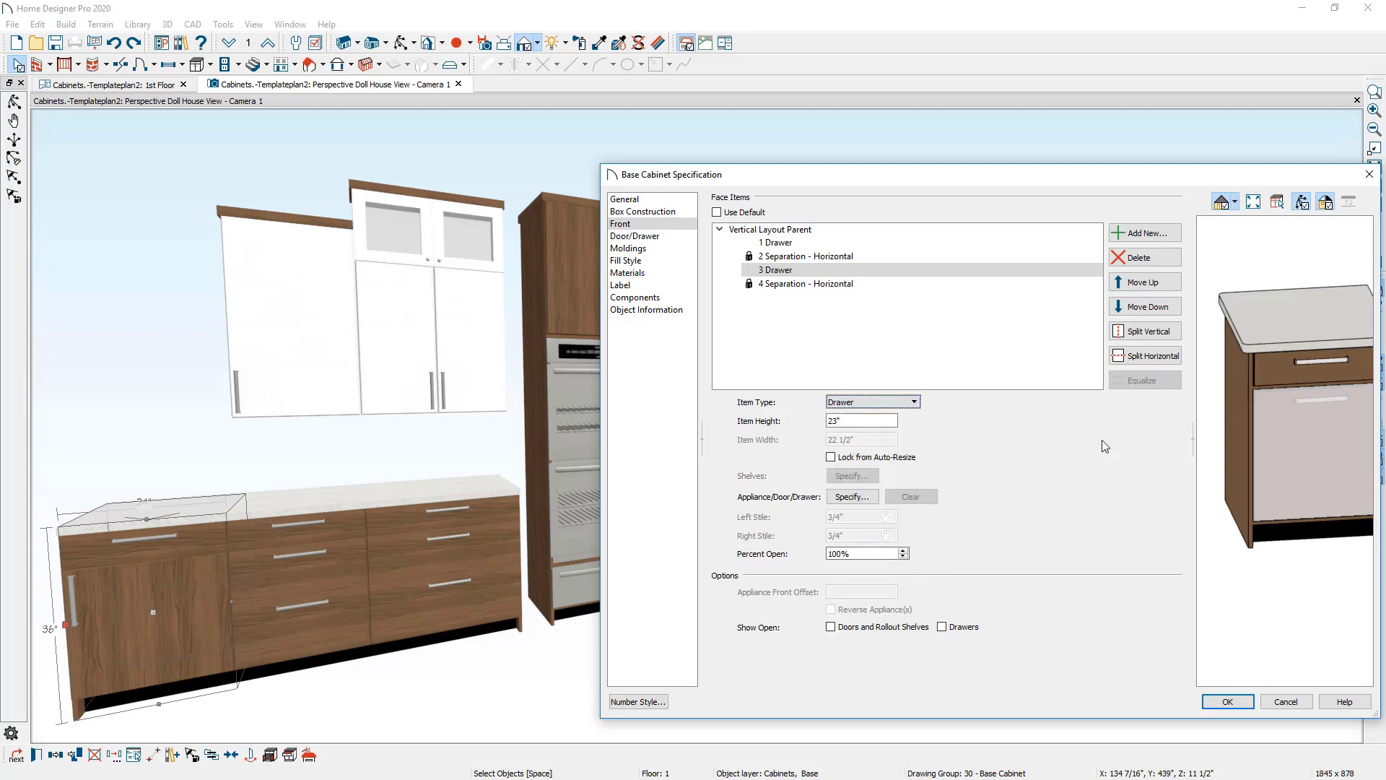
- Split the drawer horizontally and equalize the vertical layout into three equal-height drawers
left_click(1171, 359)
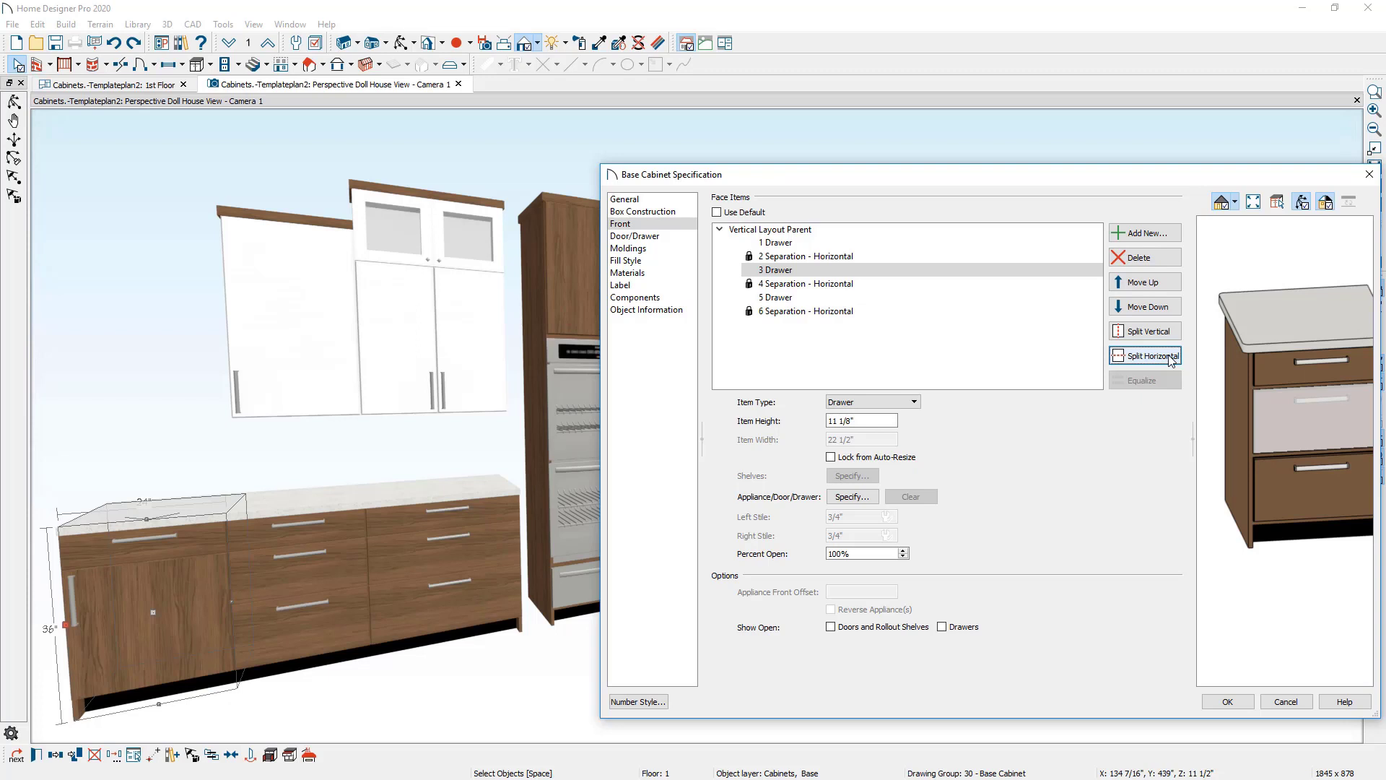
left_click(815, 231)
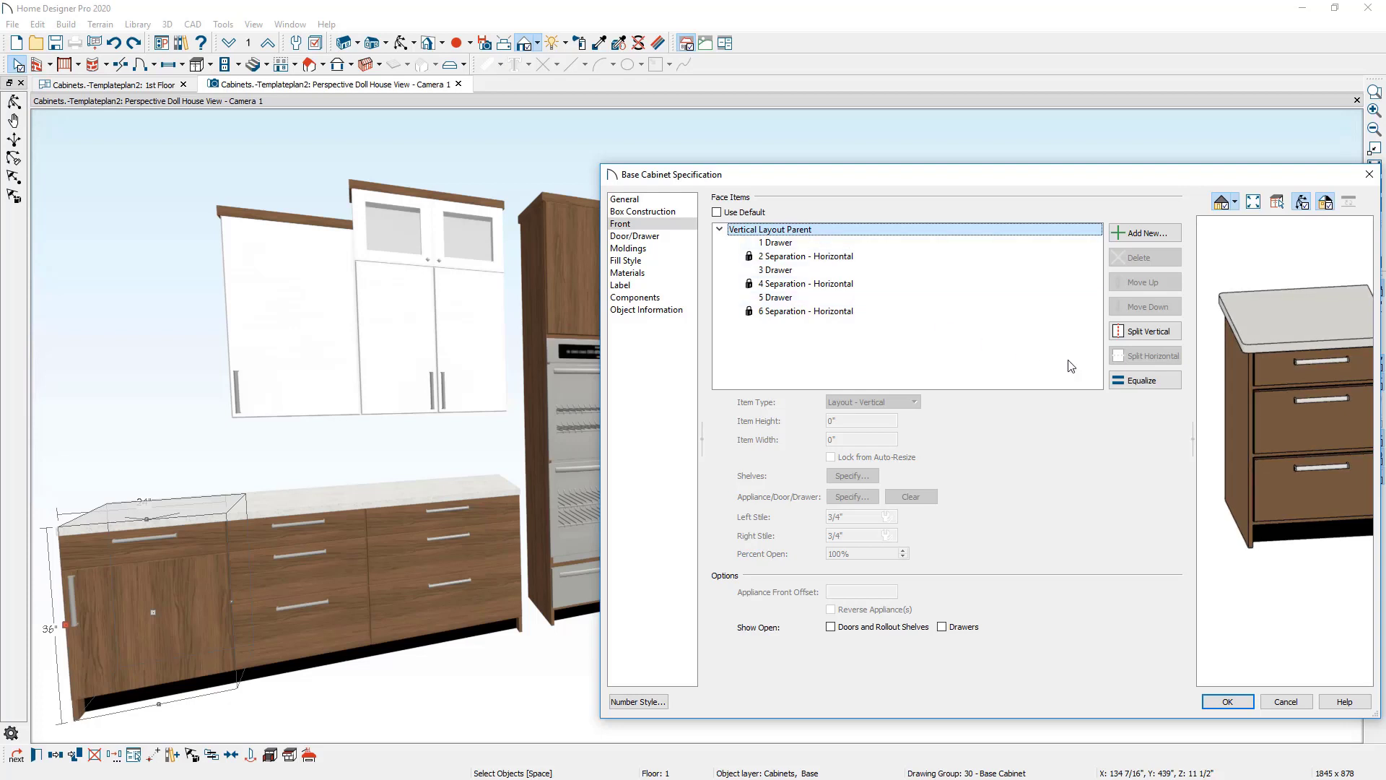
left_click(1143, 383)
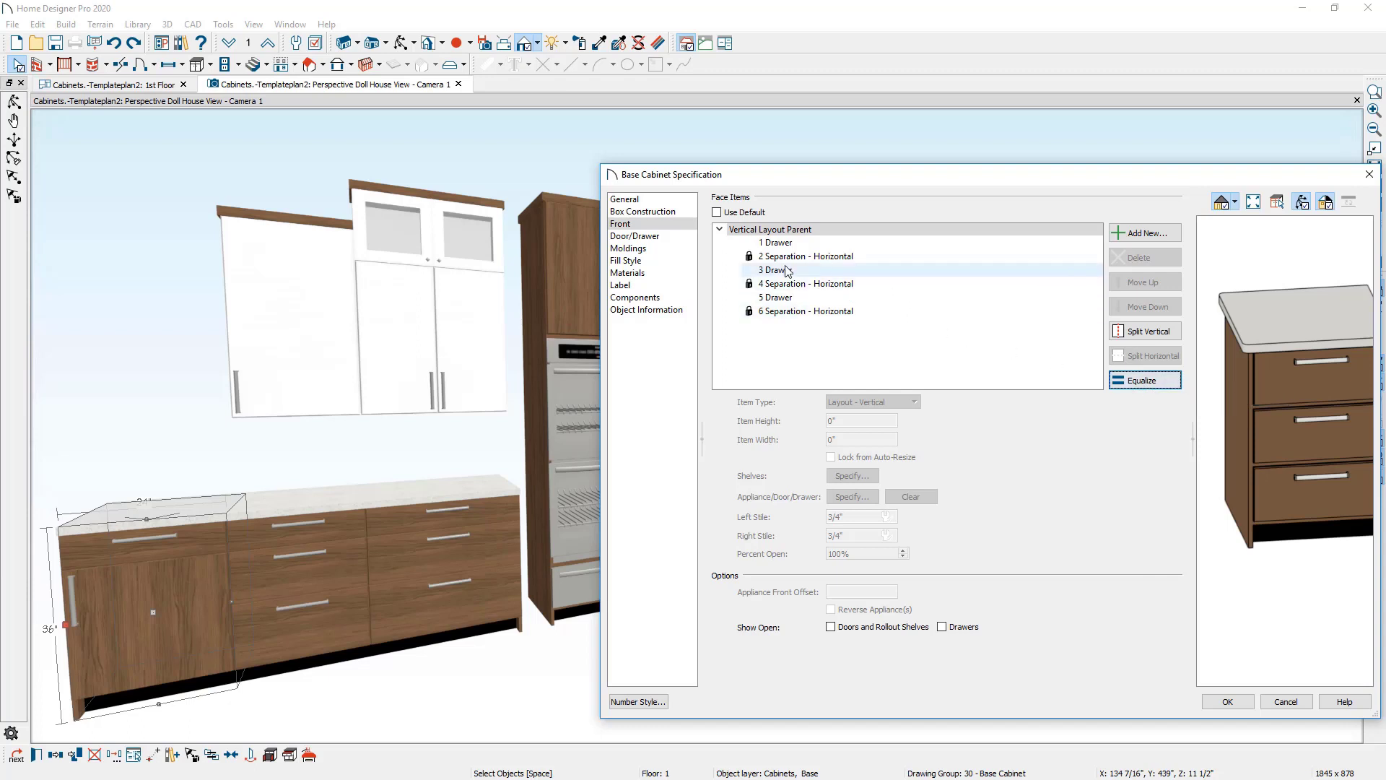
left_click(780, 242)
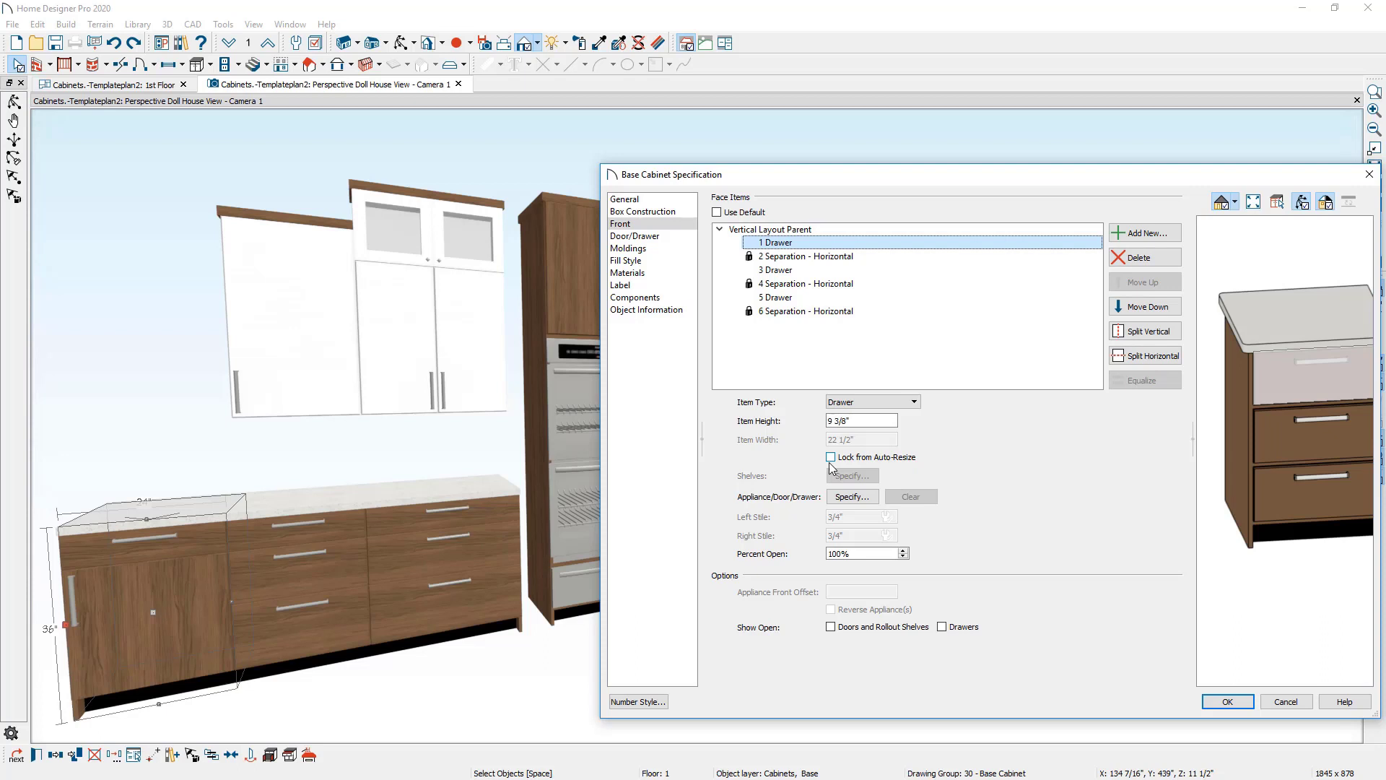
left_click(670, 260)
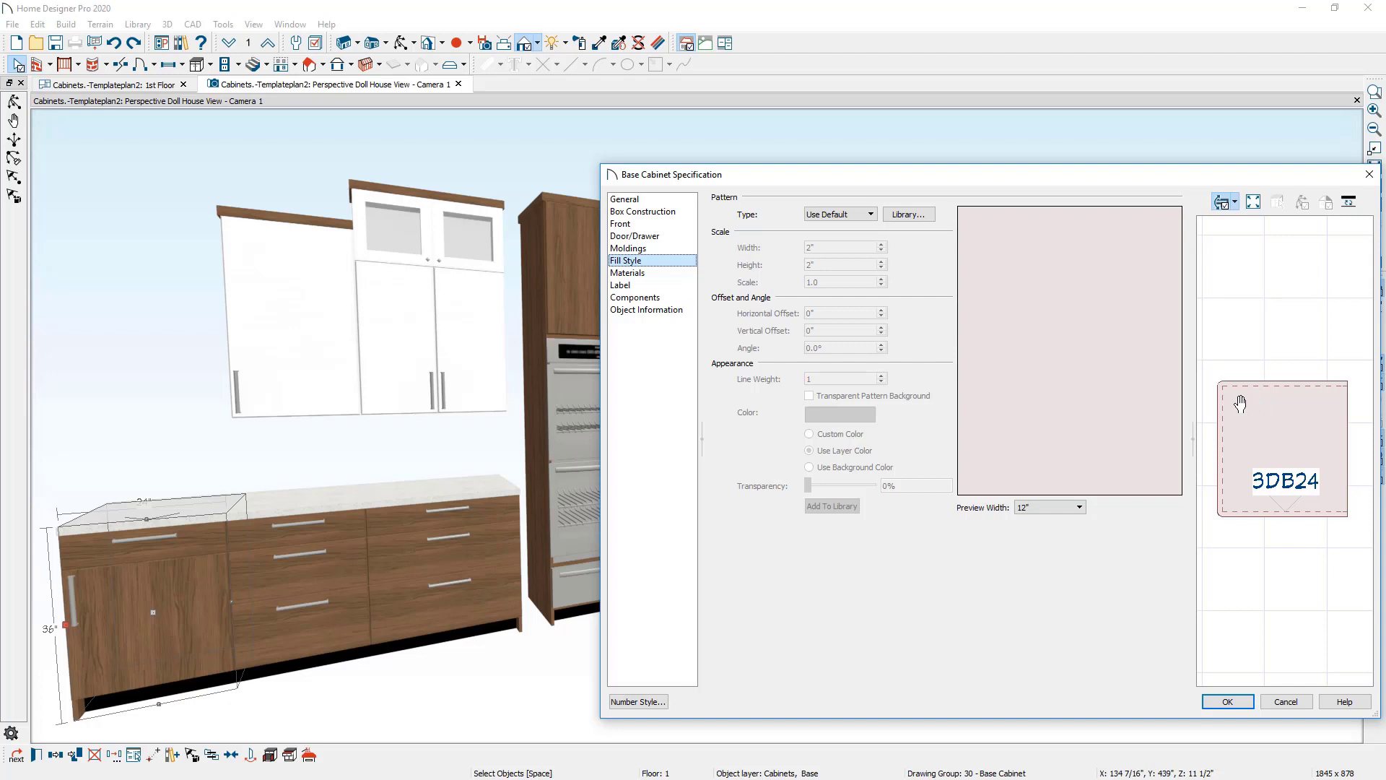
- Replace the automatic 3DB24 label with a specified label reading 'Custom 3DB'
left_click(639, 289)
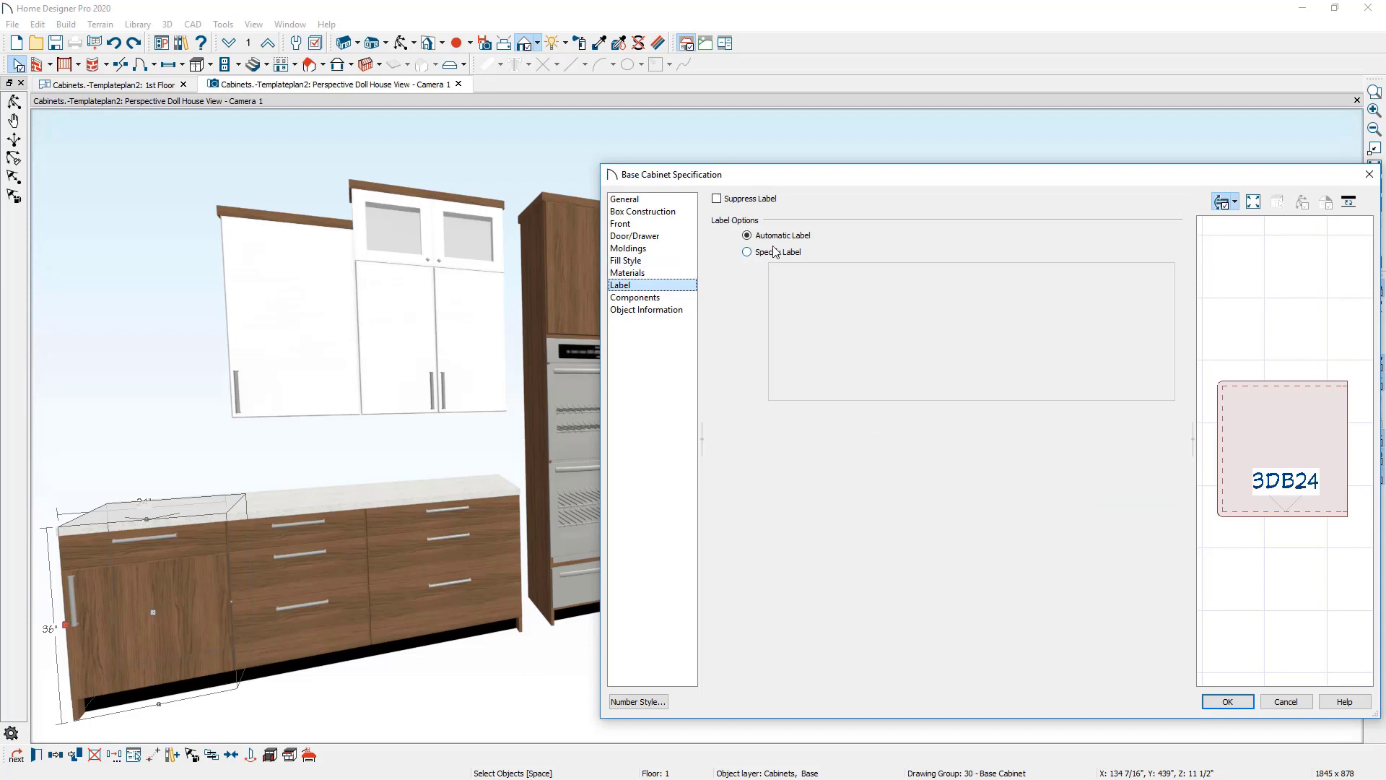
left_click(748, 201)
left_click(747, 200)
left_click(767, 252)
left_click(831, 276)
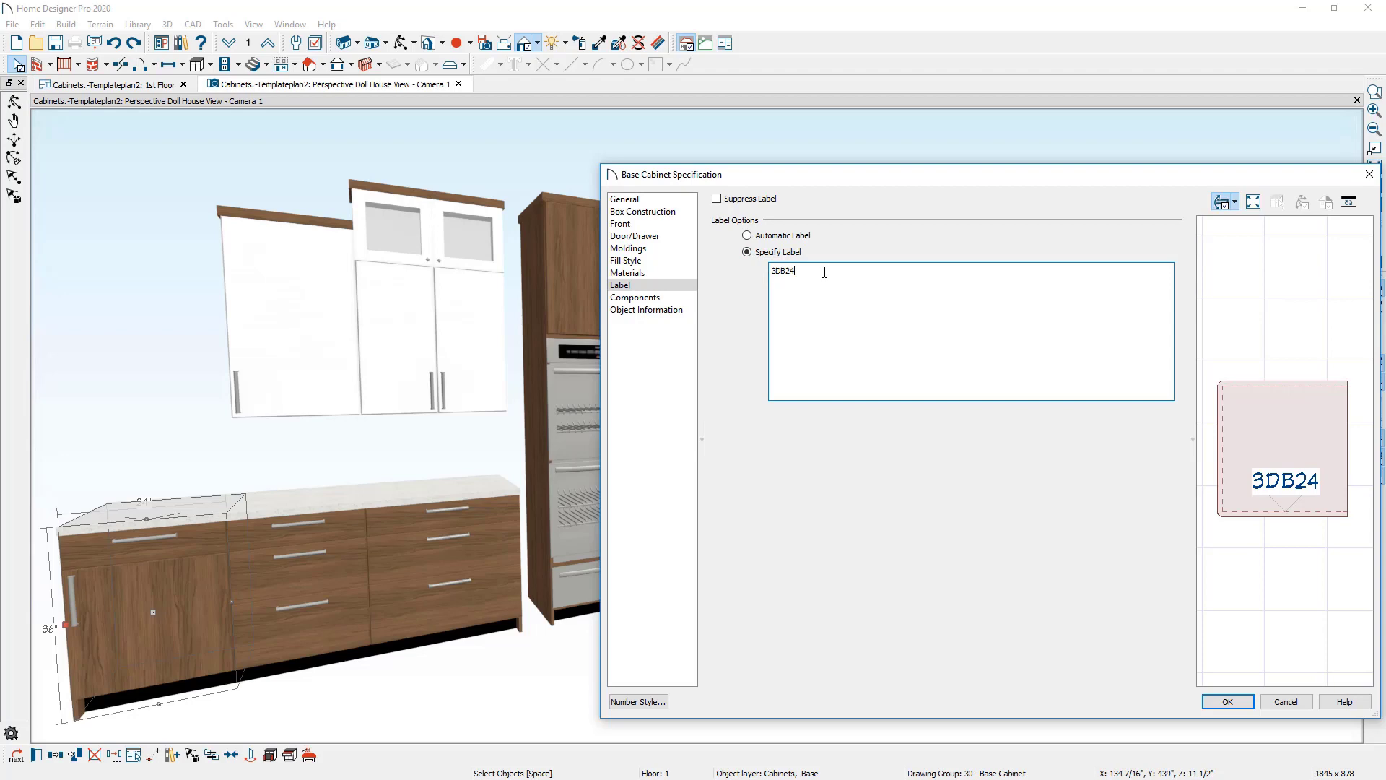
left_click_drag(824, 272, 727, 263)
type("Custom ")
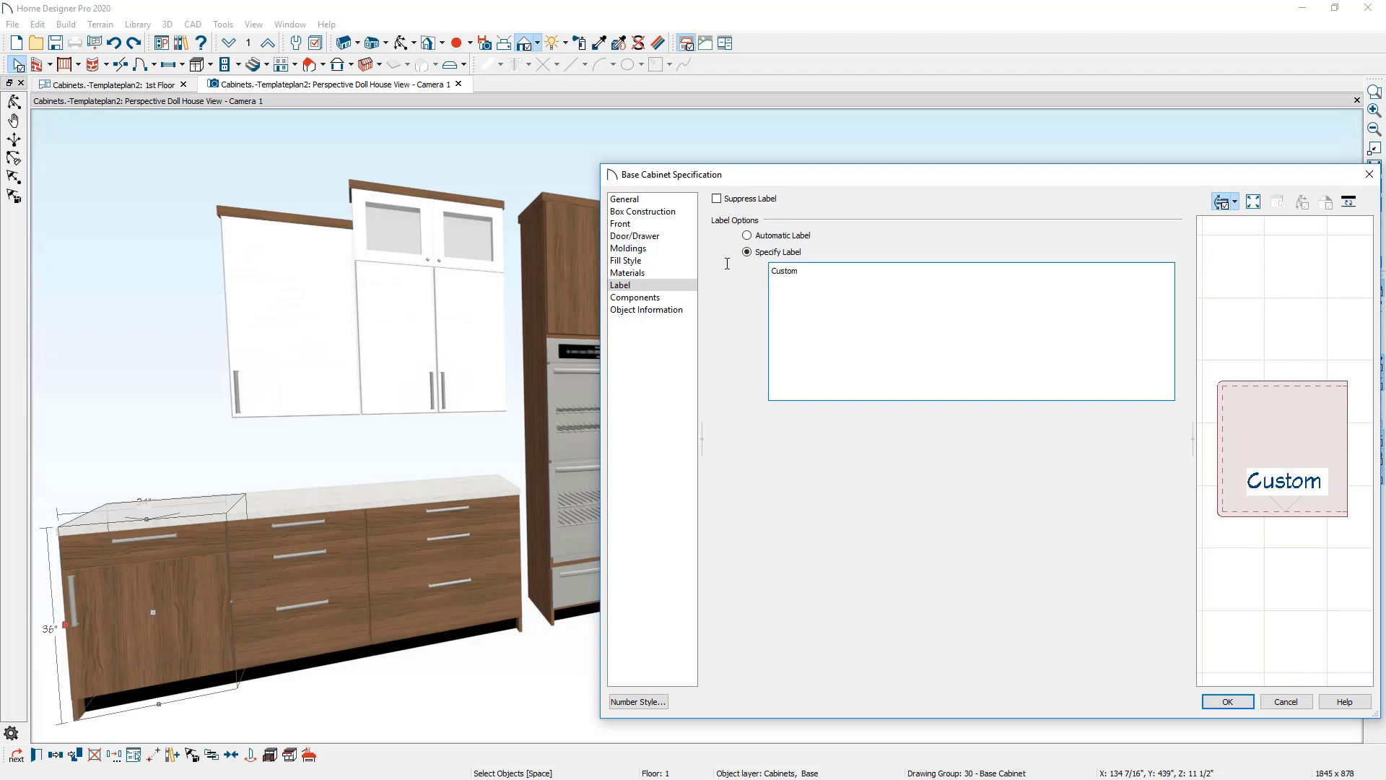
type("3DB")
- Review the base cabinet's component list, then view its Object Information fields
left_click(670, 299)
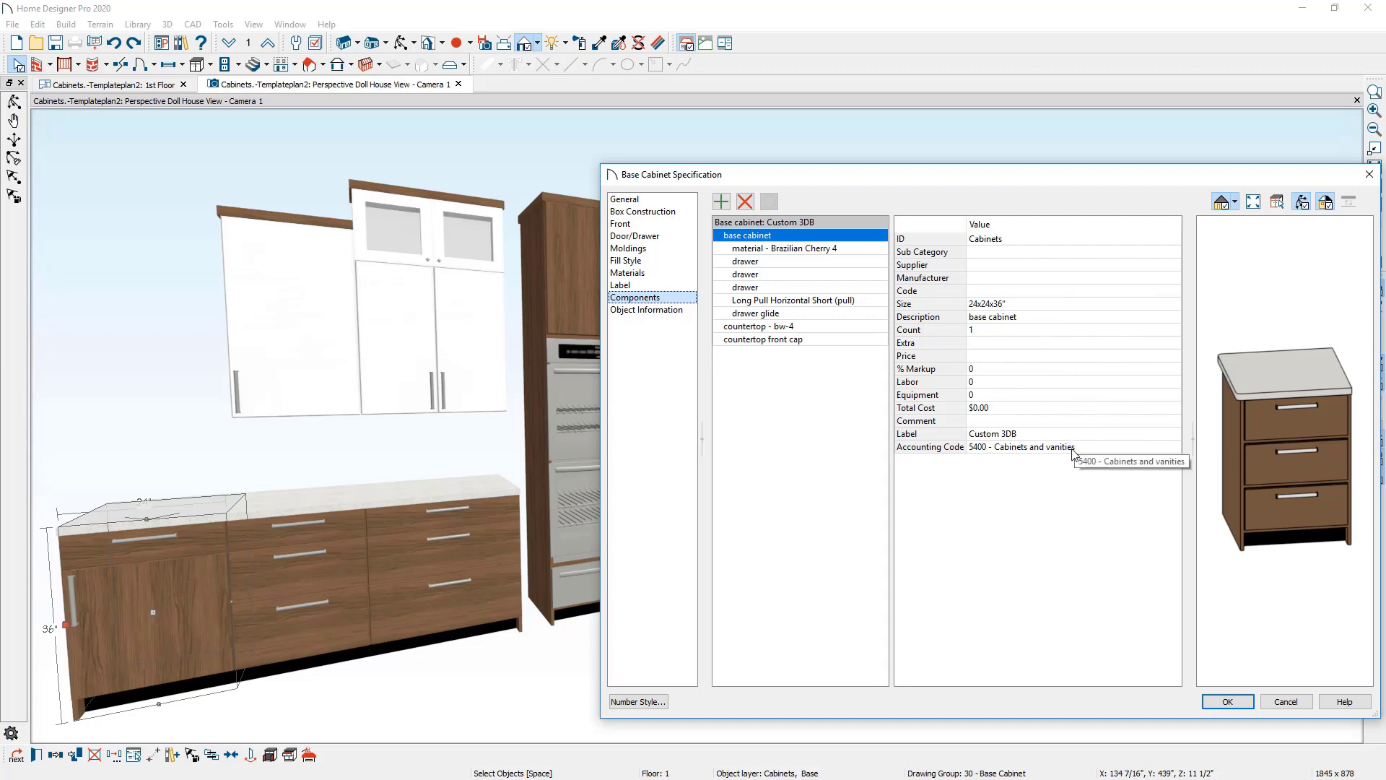
left_click(667, 312)
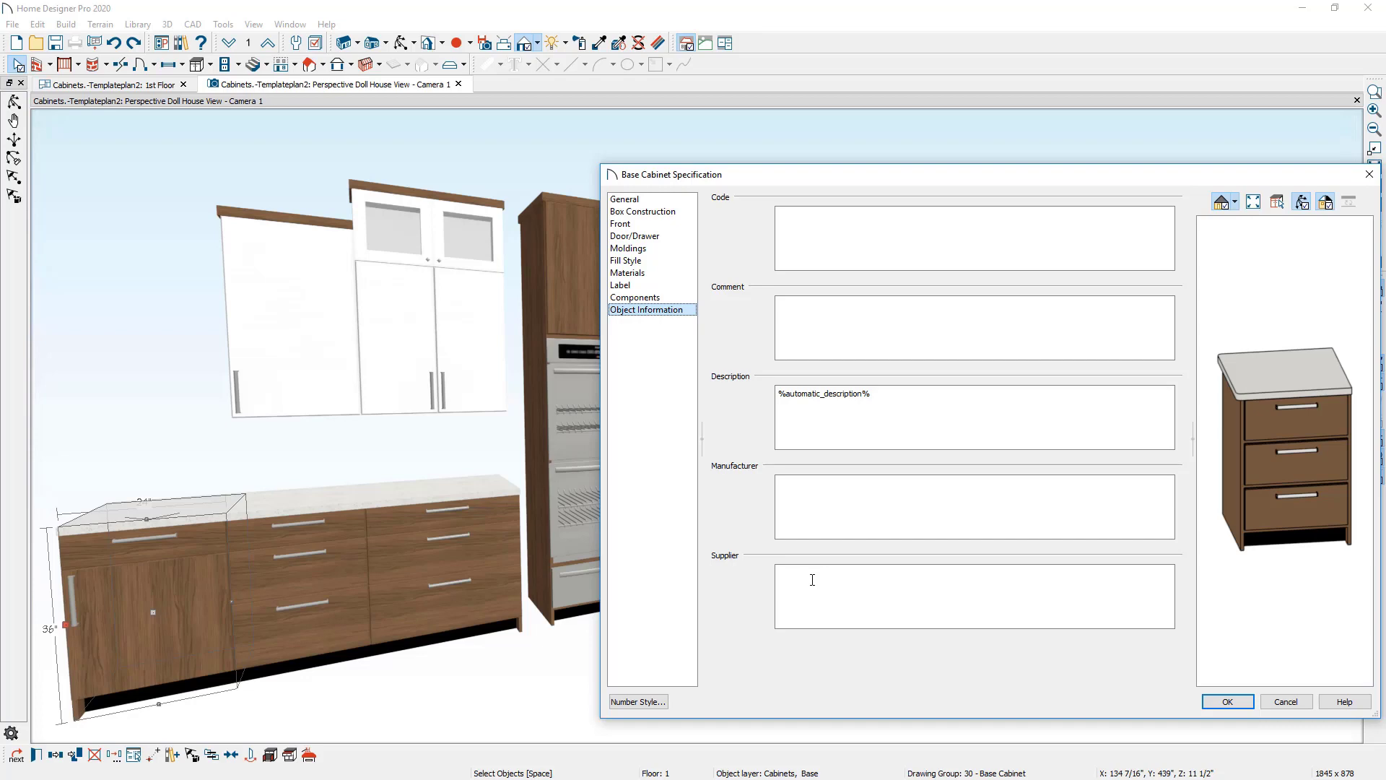
- Accept the Base Cabinet Specification with OK to apply the three-drawer changes
key("Return")
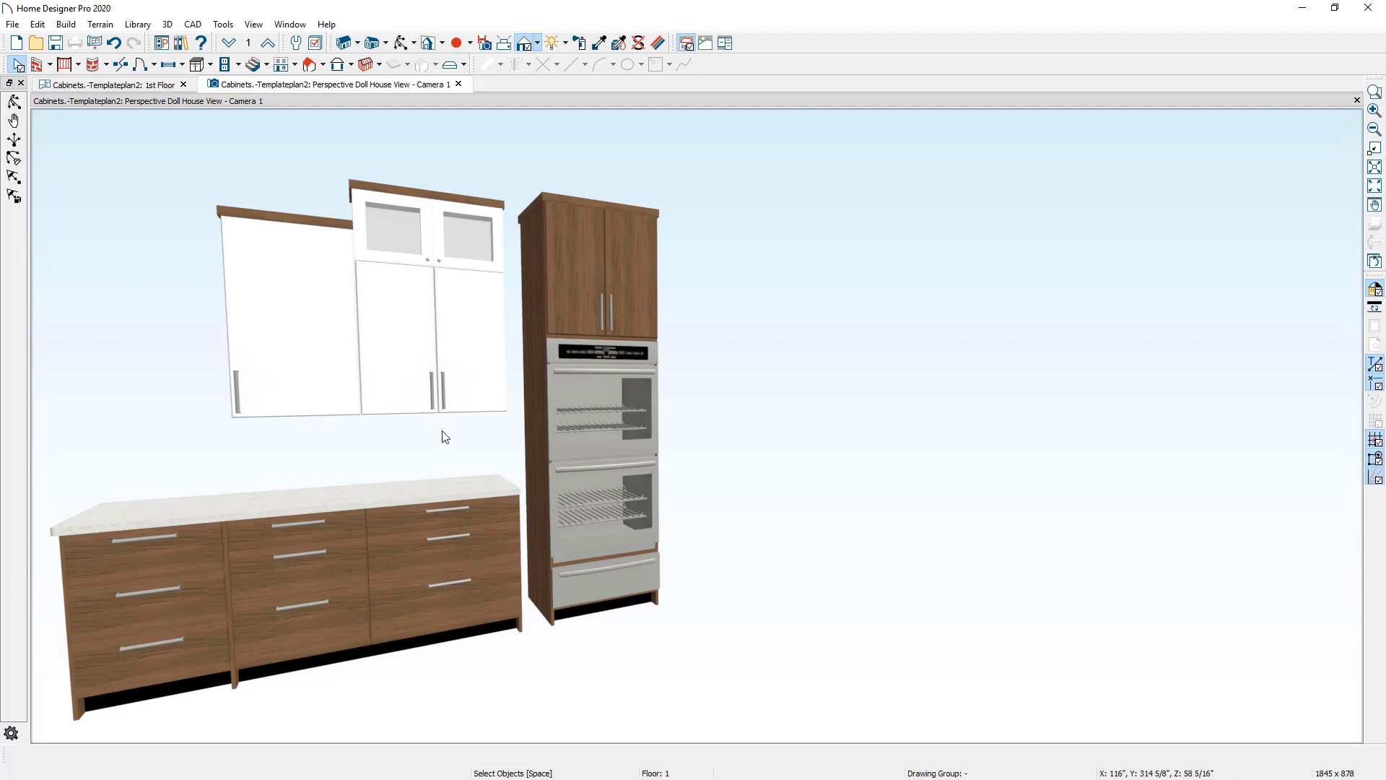
- Set the left wall cabinet's height to 51 inches
double_click(335, 381)
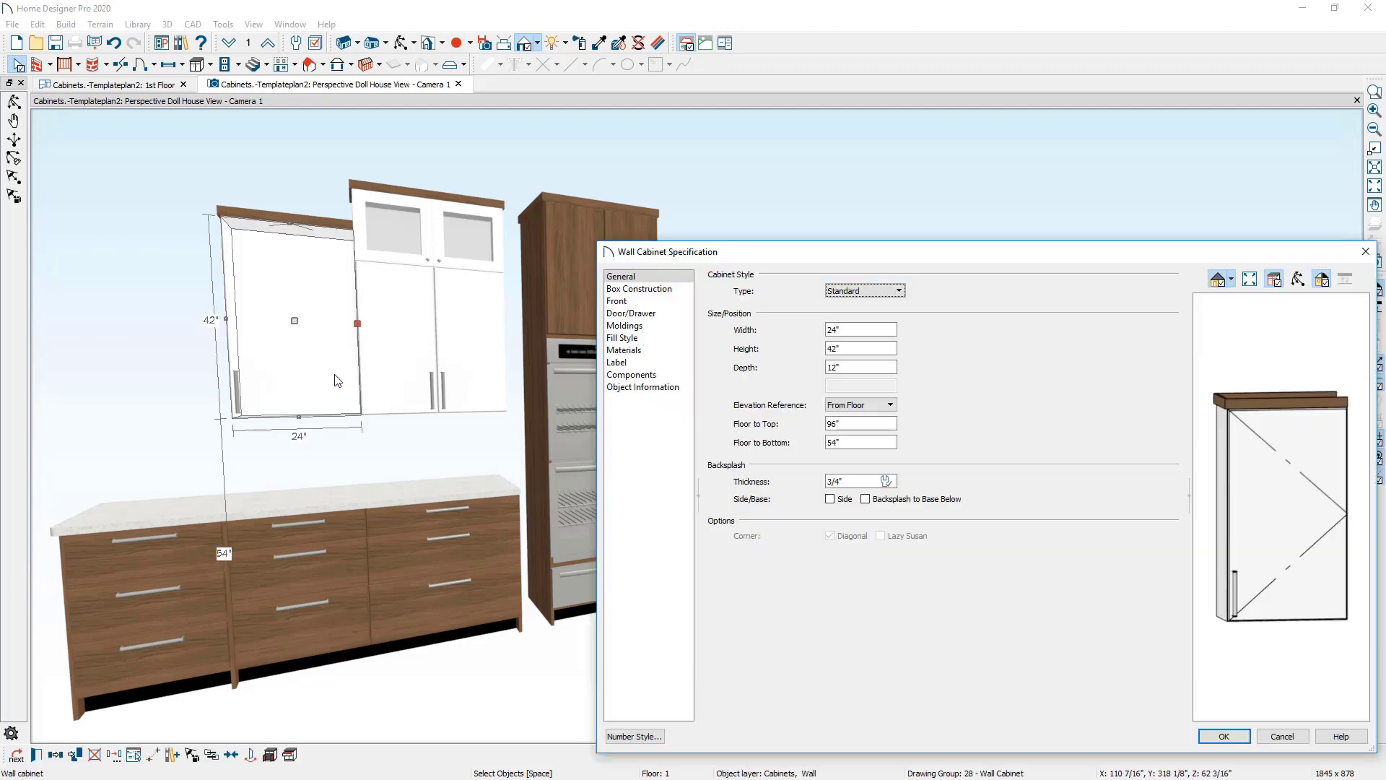
double_click(856, 349)
key("Tab")
- Split the wall cabinet front into two doors with a 15-inch upper door
key("ctrl+Tab")
key("ctrl+Tab")
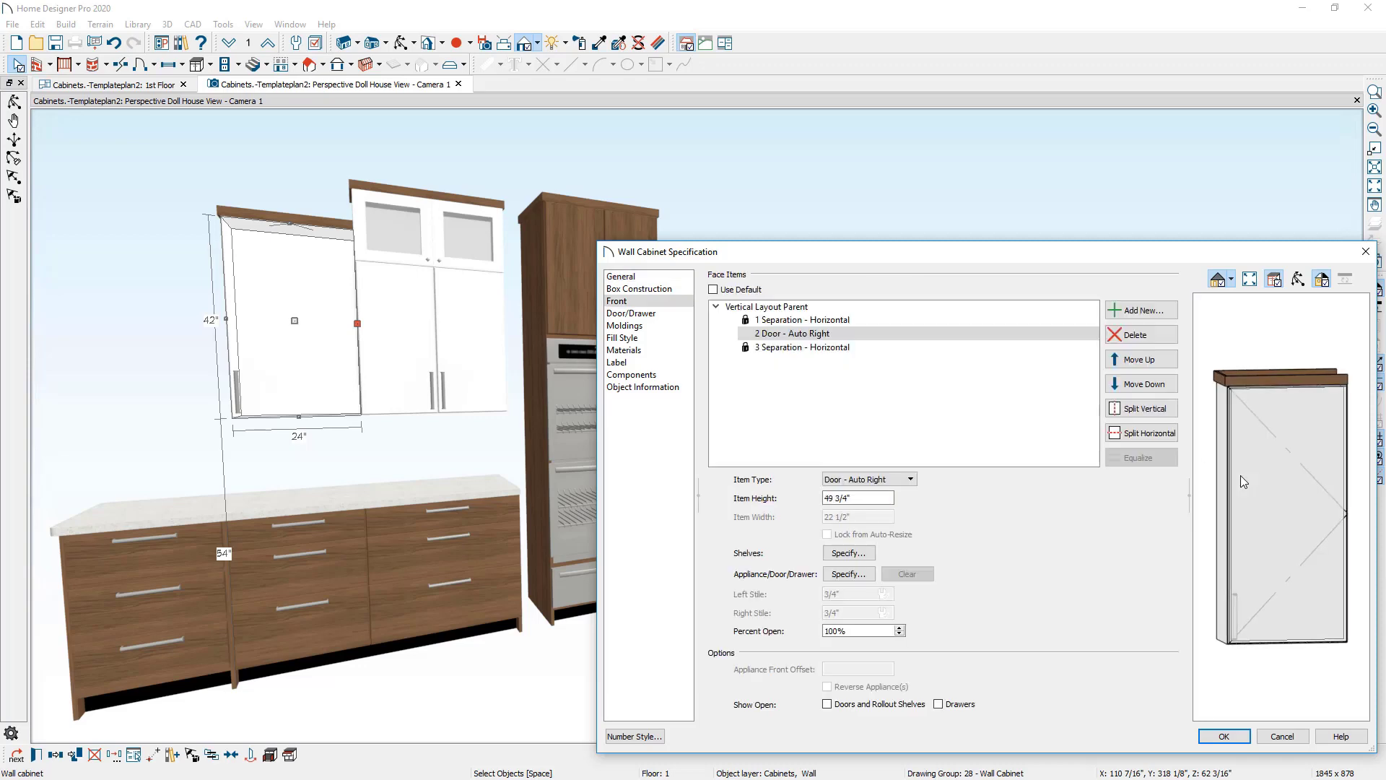
left_click(1172, 437)
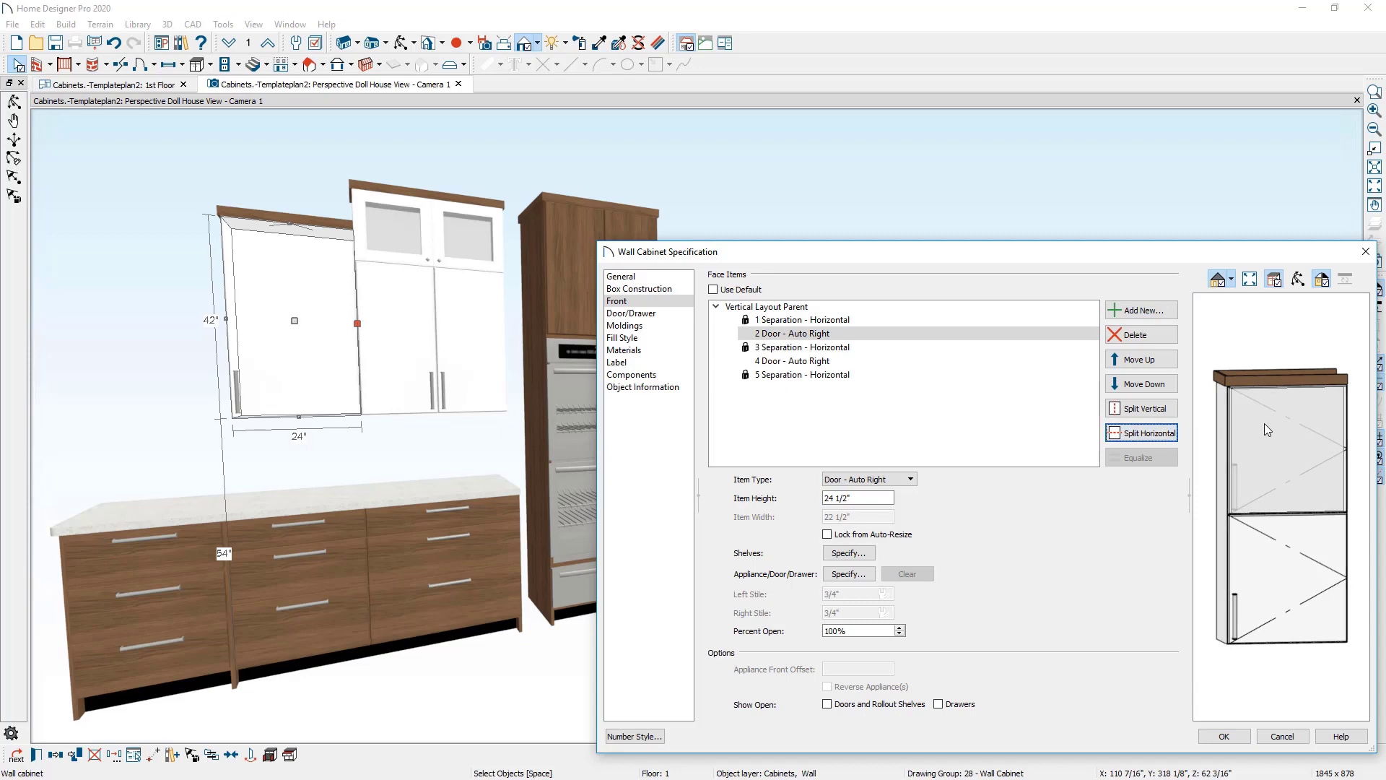
left_click_drag(874, 499, 781, 504)
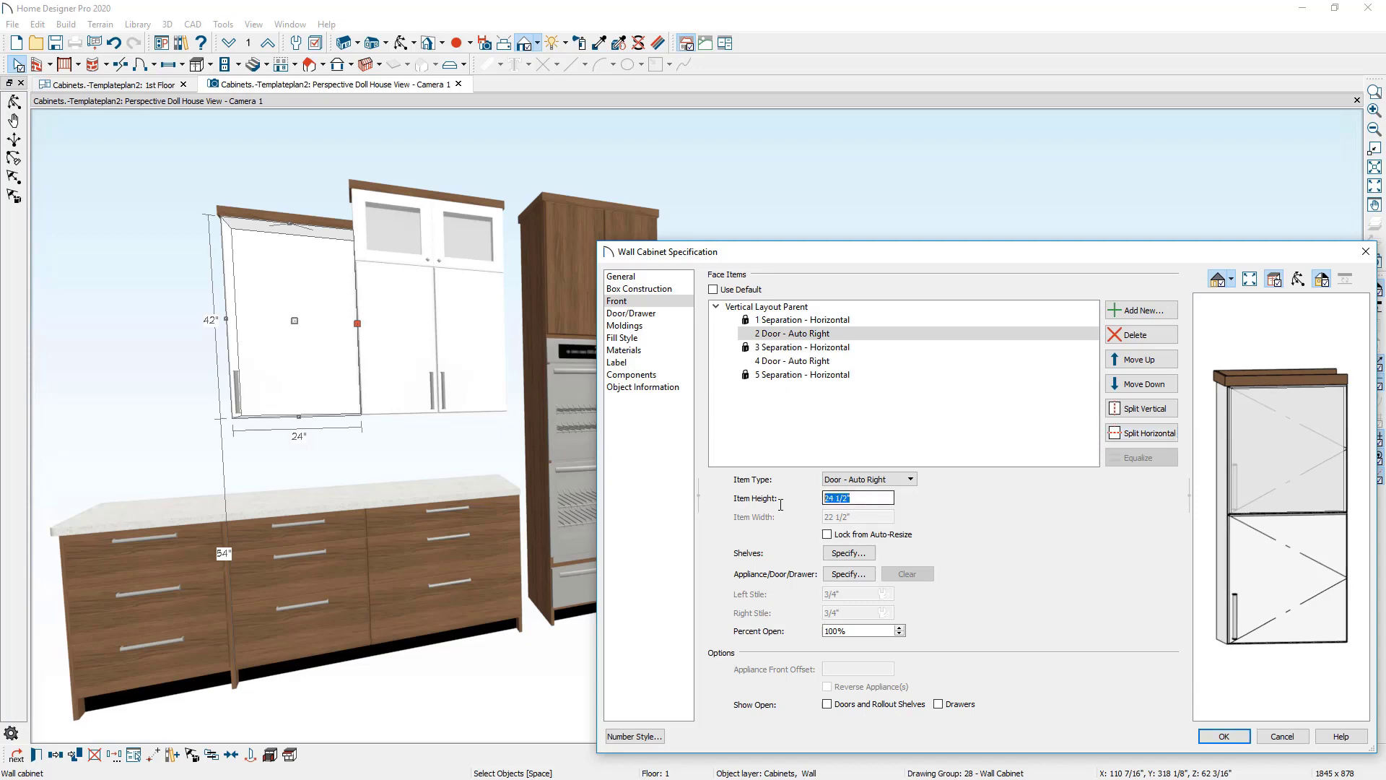
type("15")
key("Tab")
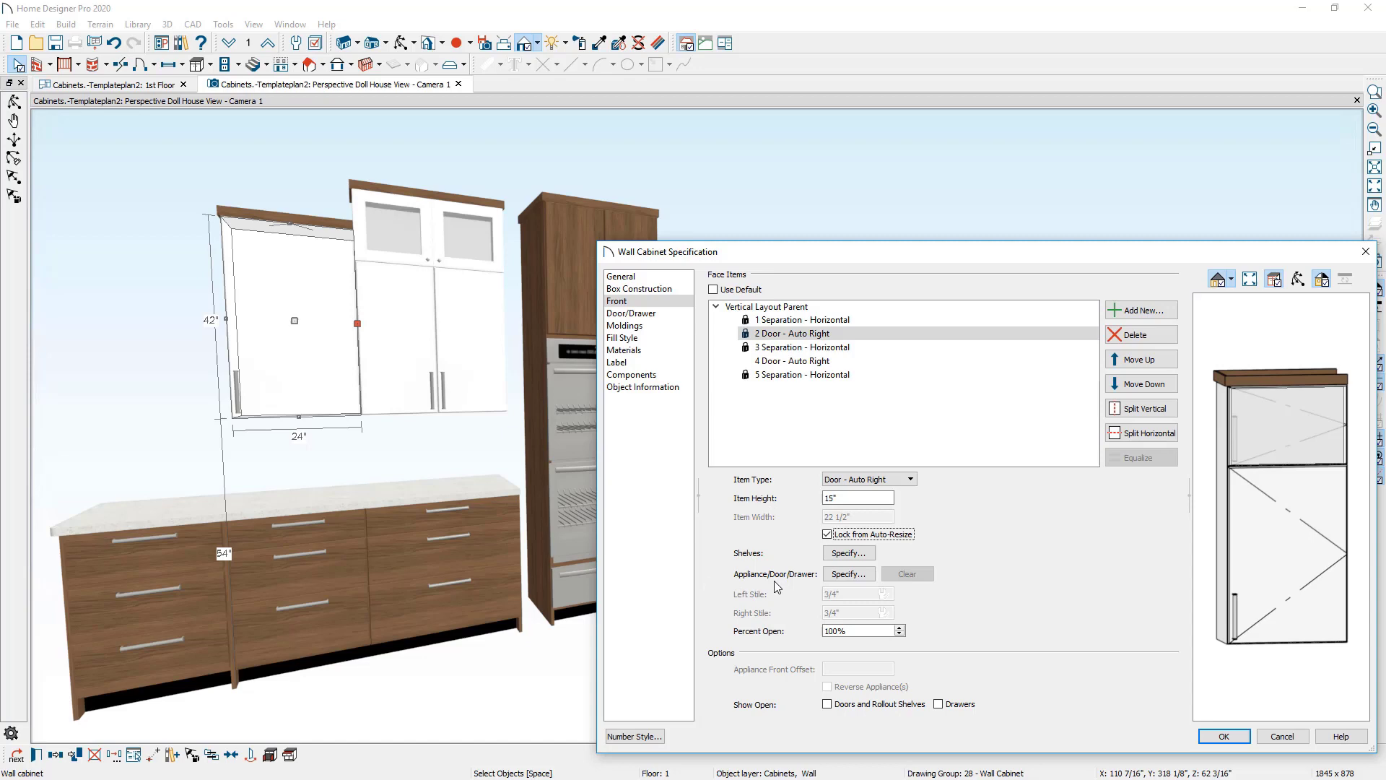
- Give the upper door the Framed Doors style with a glass panel
left_click(867, 575)
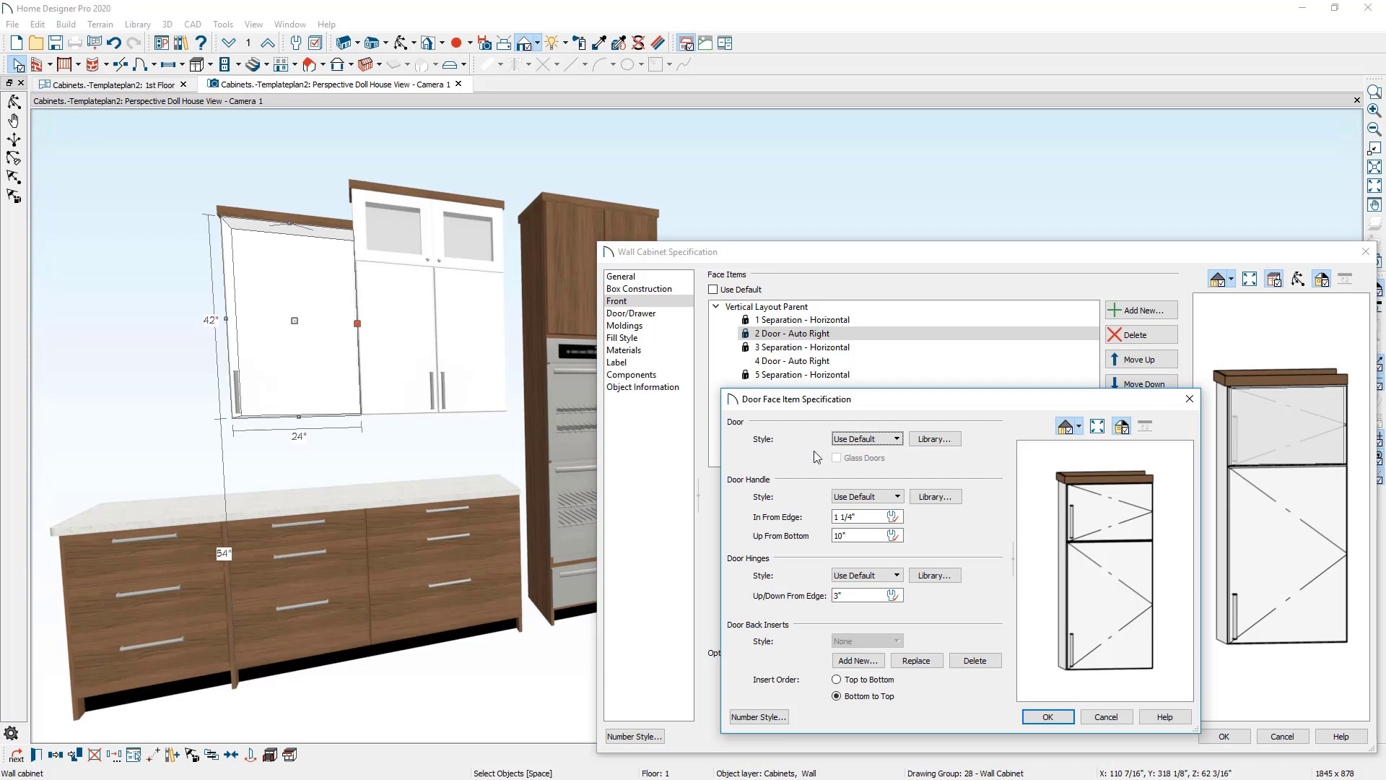
left_click(958, 446)
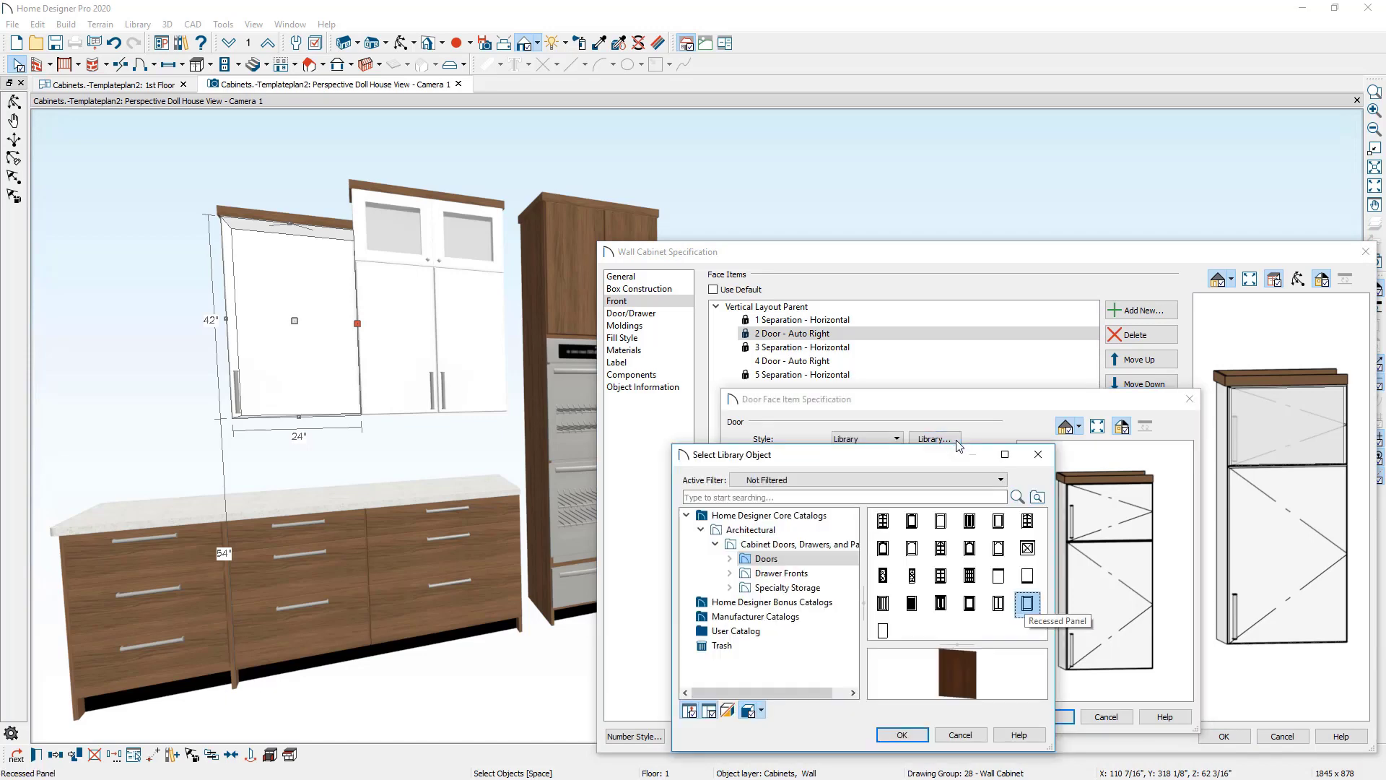
left_click(903, 735)
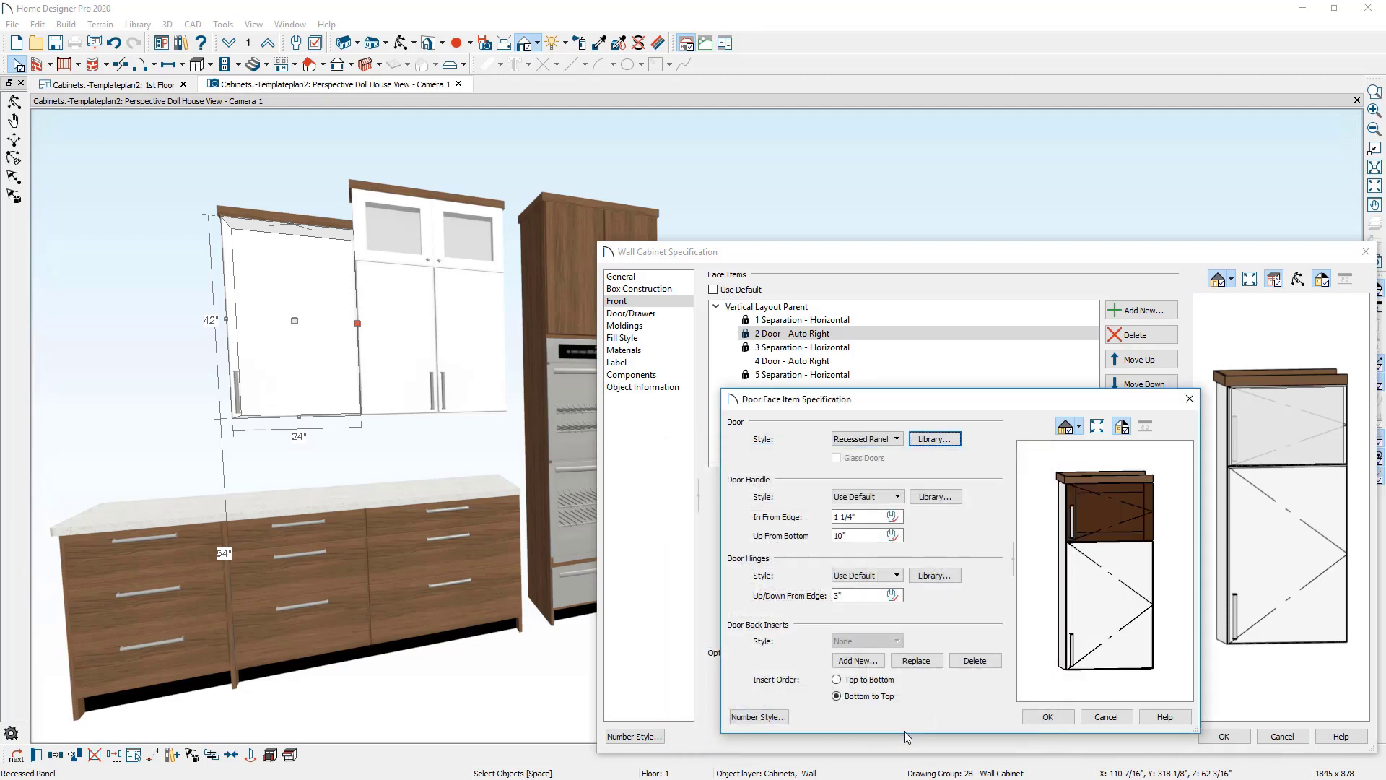
left_click(896, 439)
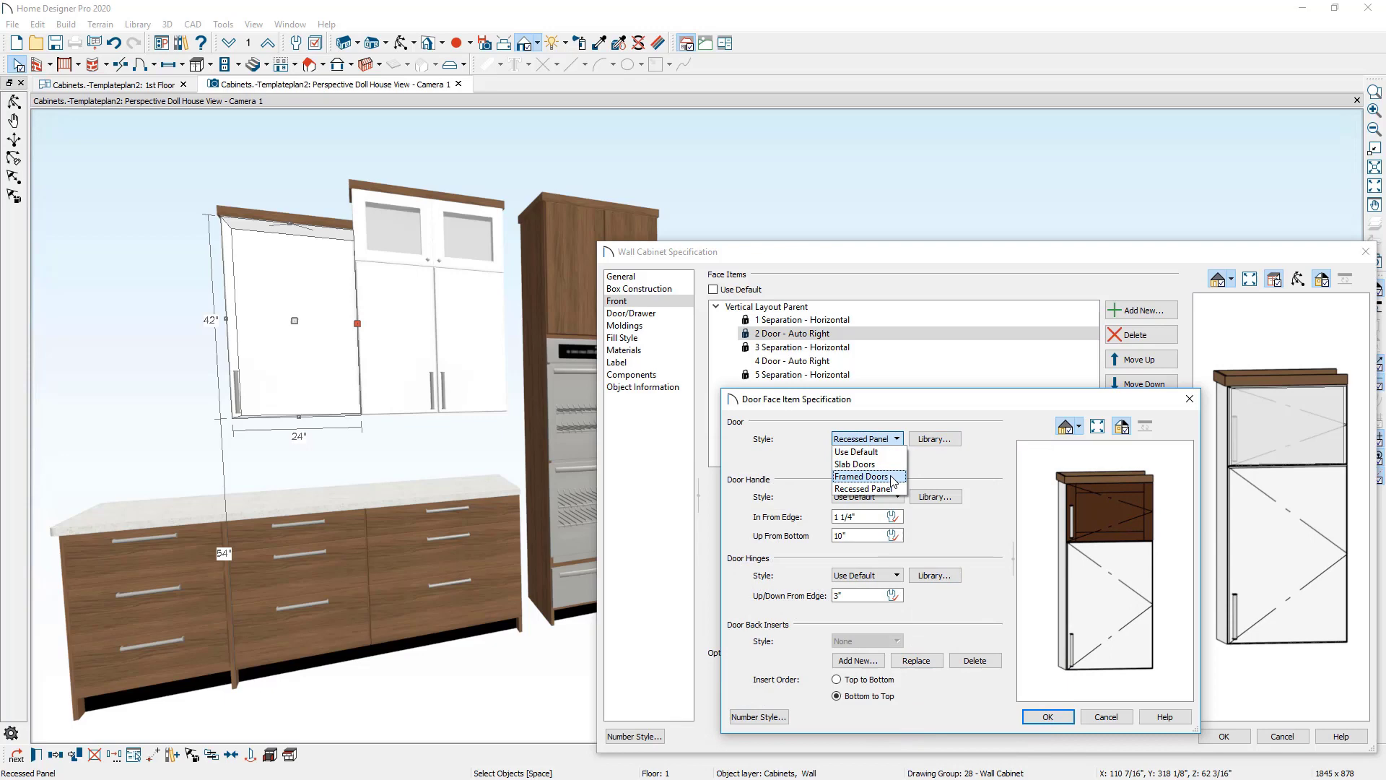
left_click(856, 475)
left_click(837, 459)
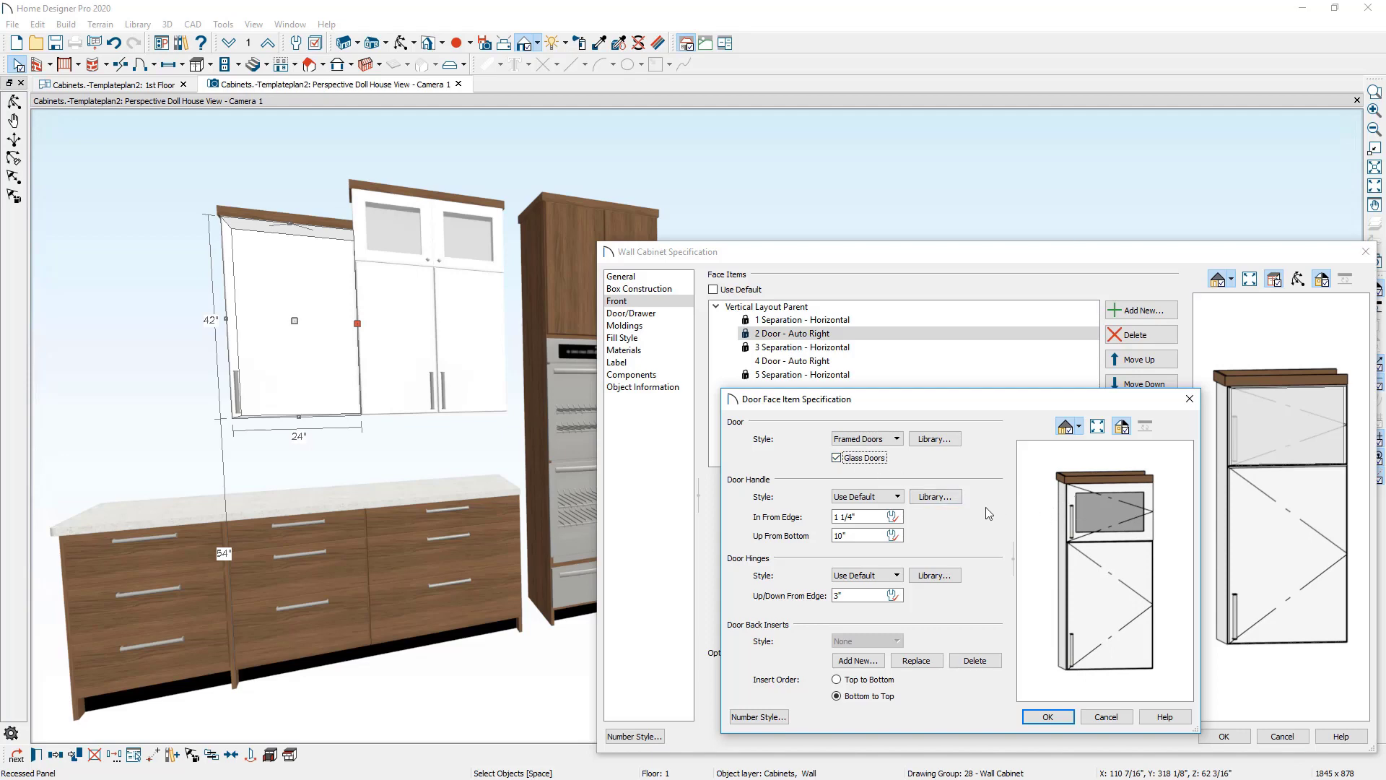
- Fit a CK 05 knob 1 1/2 inches up from the bottom and confirm both dialogs
left_click(936, 497)
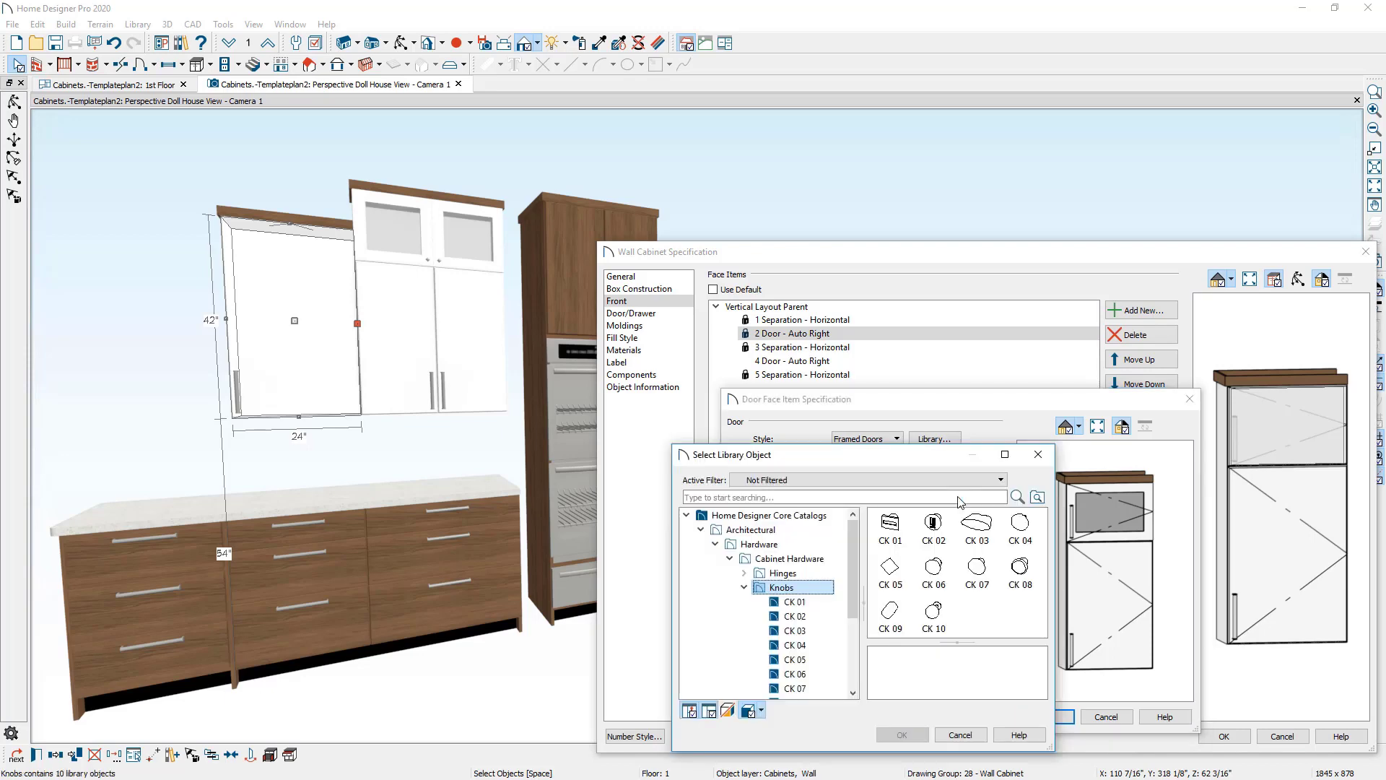
left_click(895, 571)
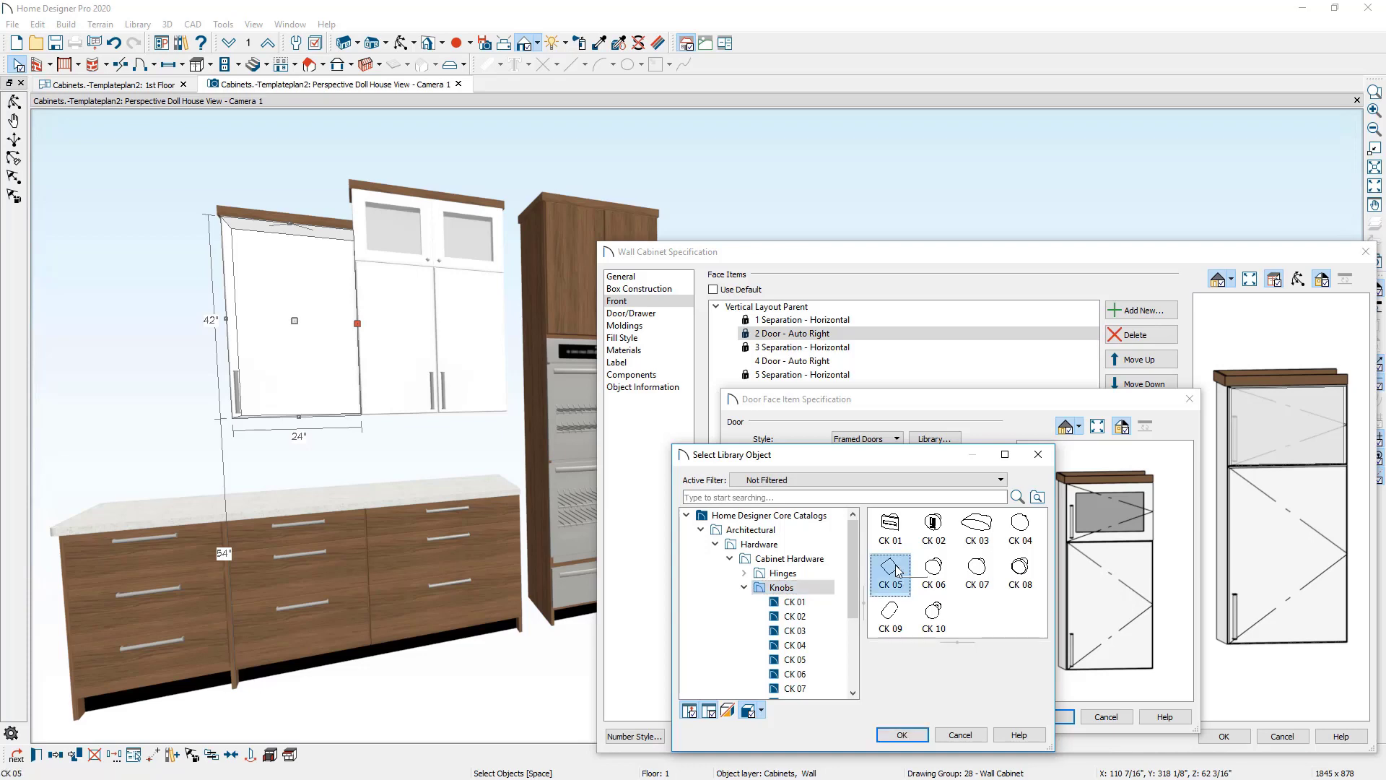
left_click(903, 732)
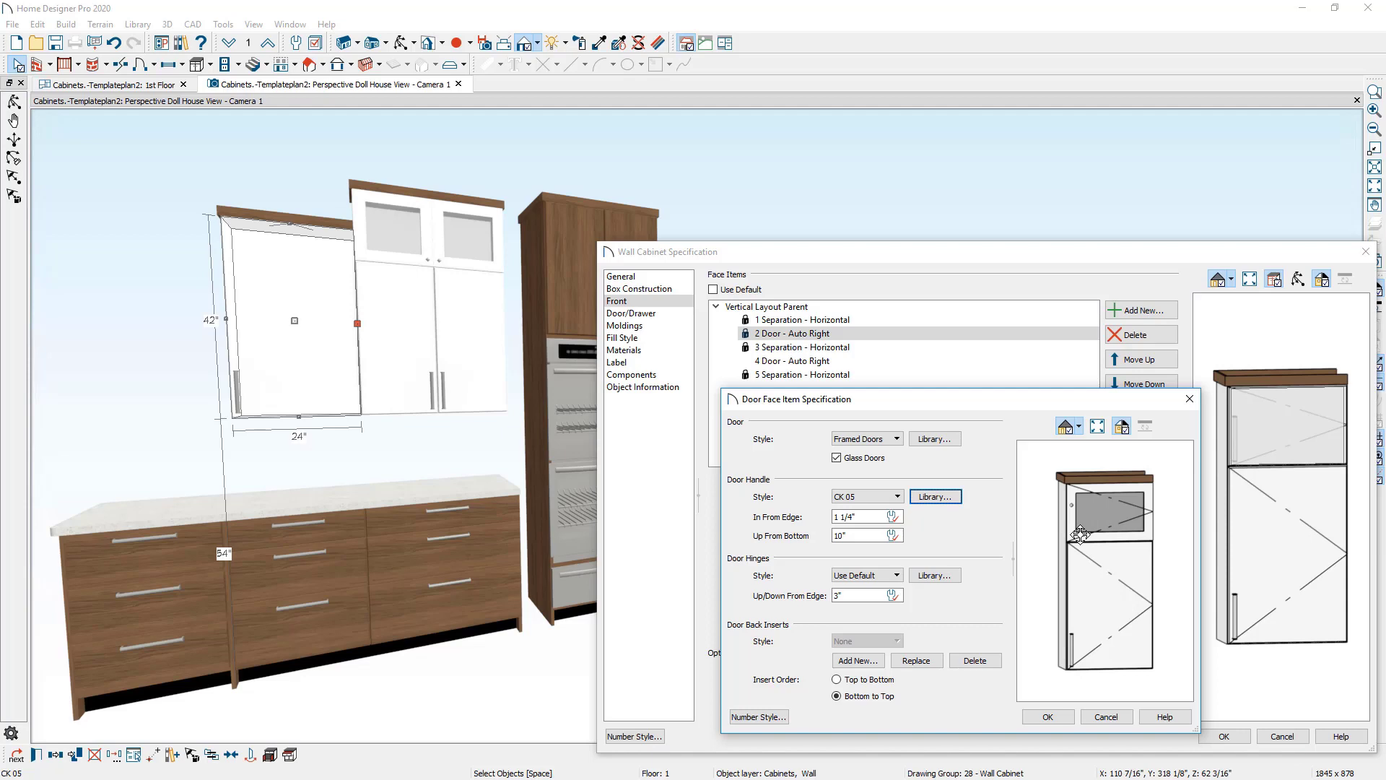
double_click(852, 535)
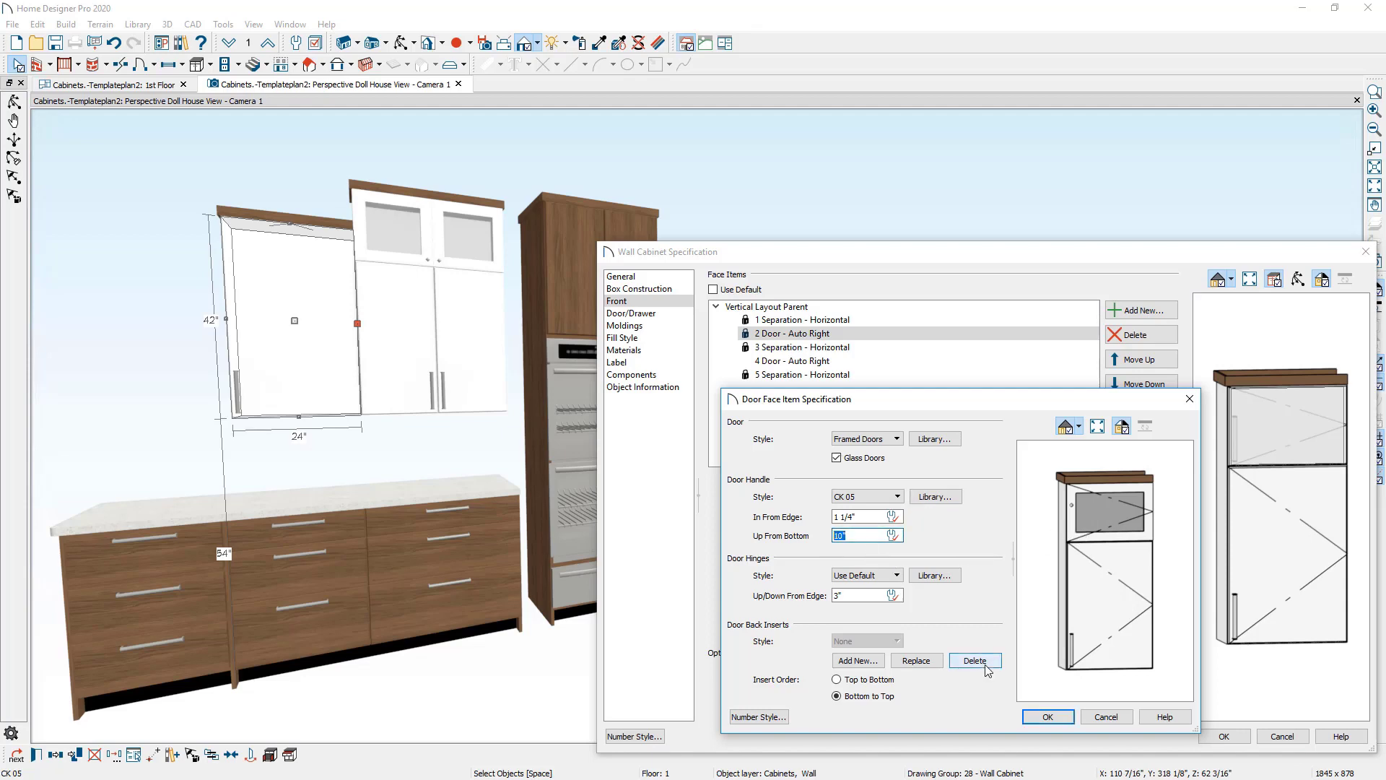
type("1.5")
key("Tab")
left_click(1042, 715)
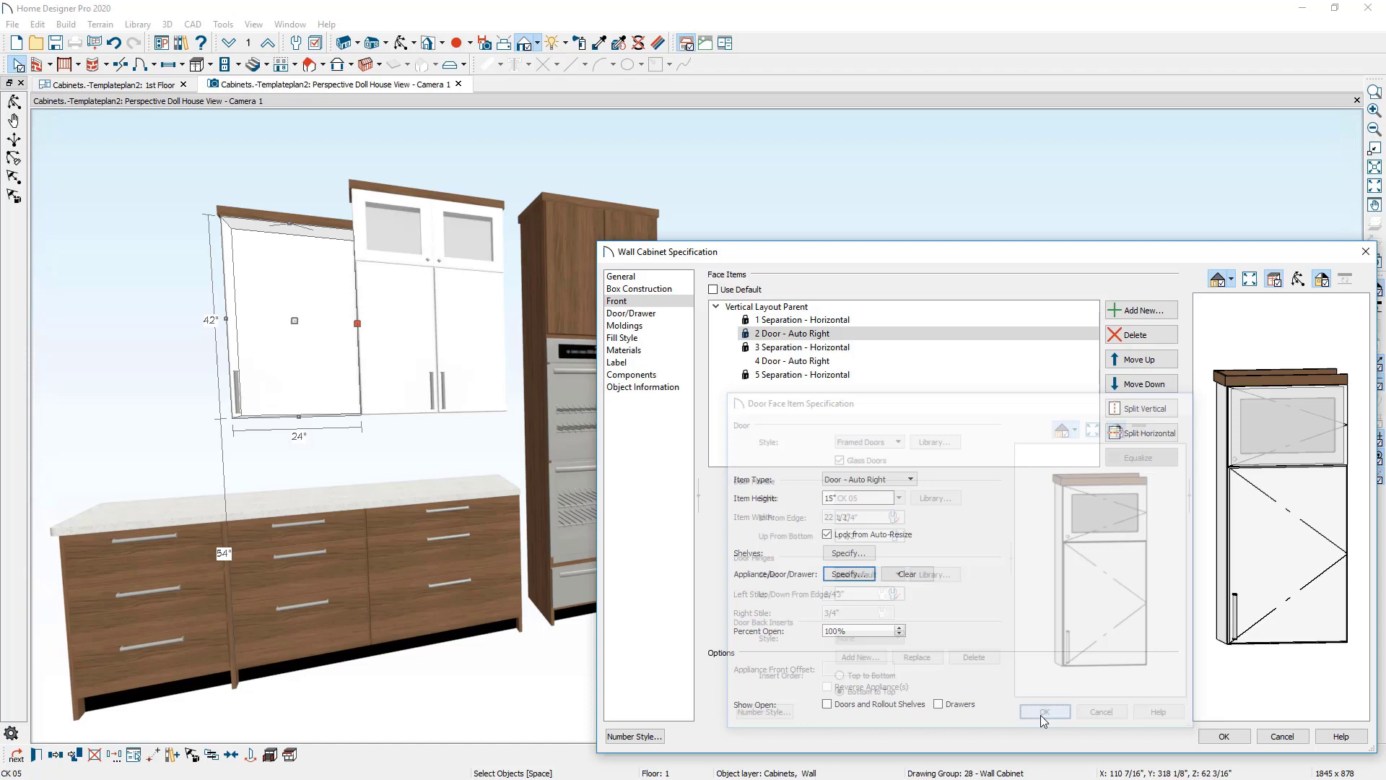
left_click(1214, 737)
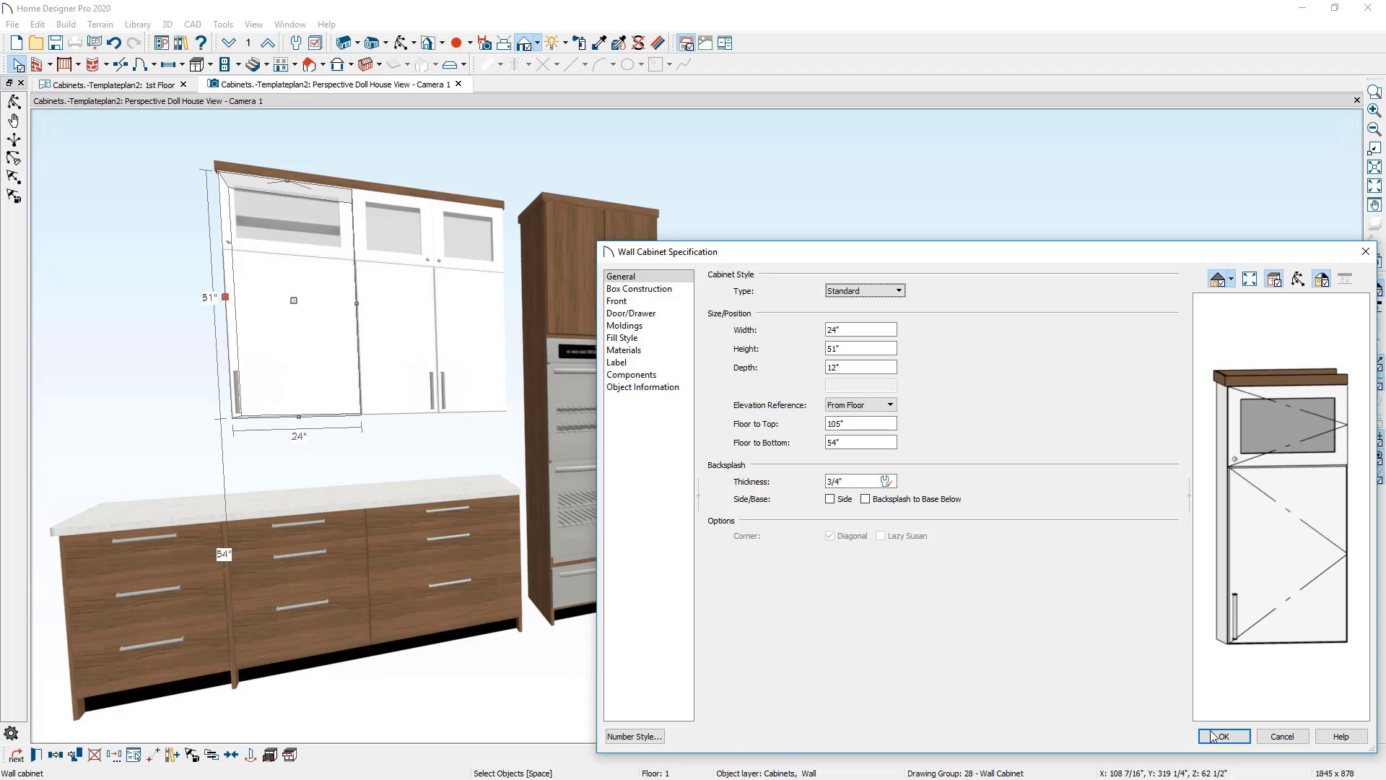
- Bring up Help for the cabinet specification dialog and scroll to the General Panel section
left_click(1354, 738)
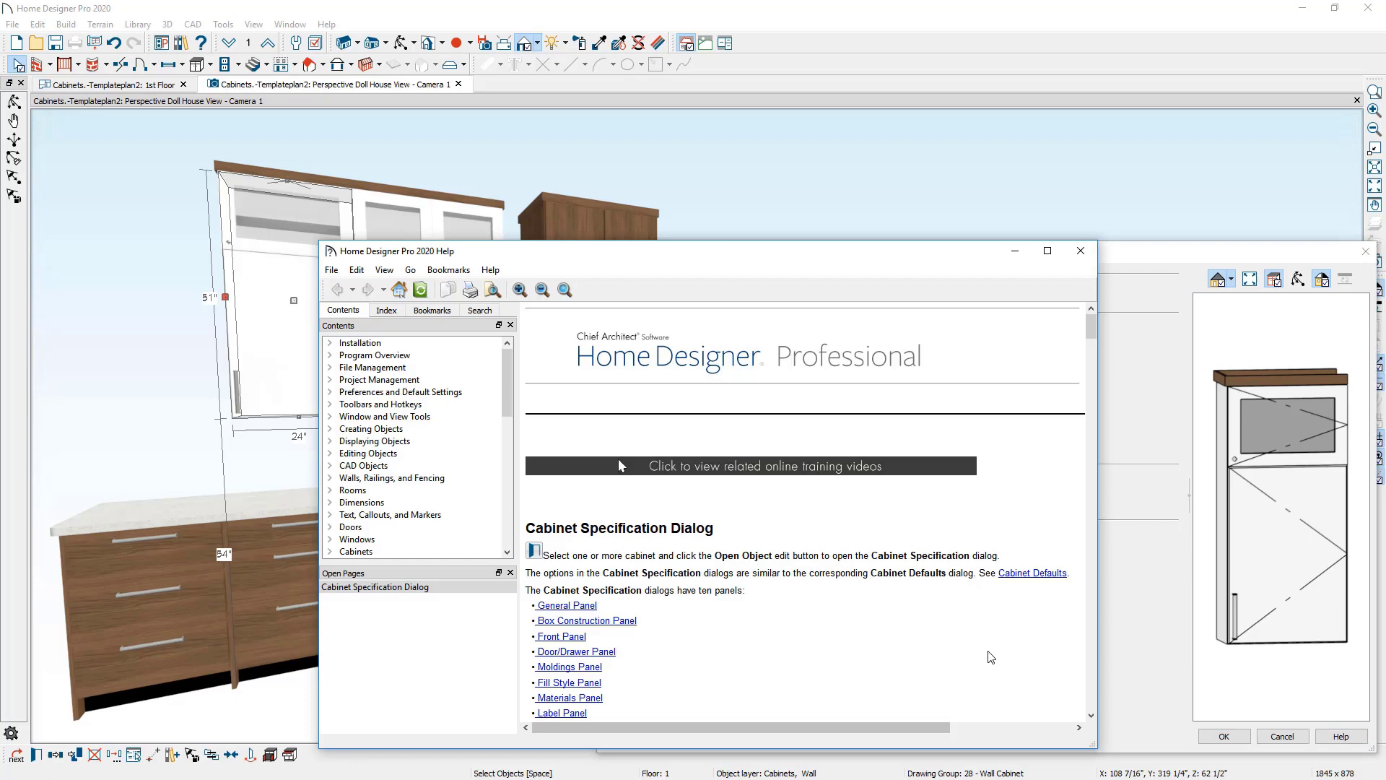
scroll(991, 657, "down", 10)
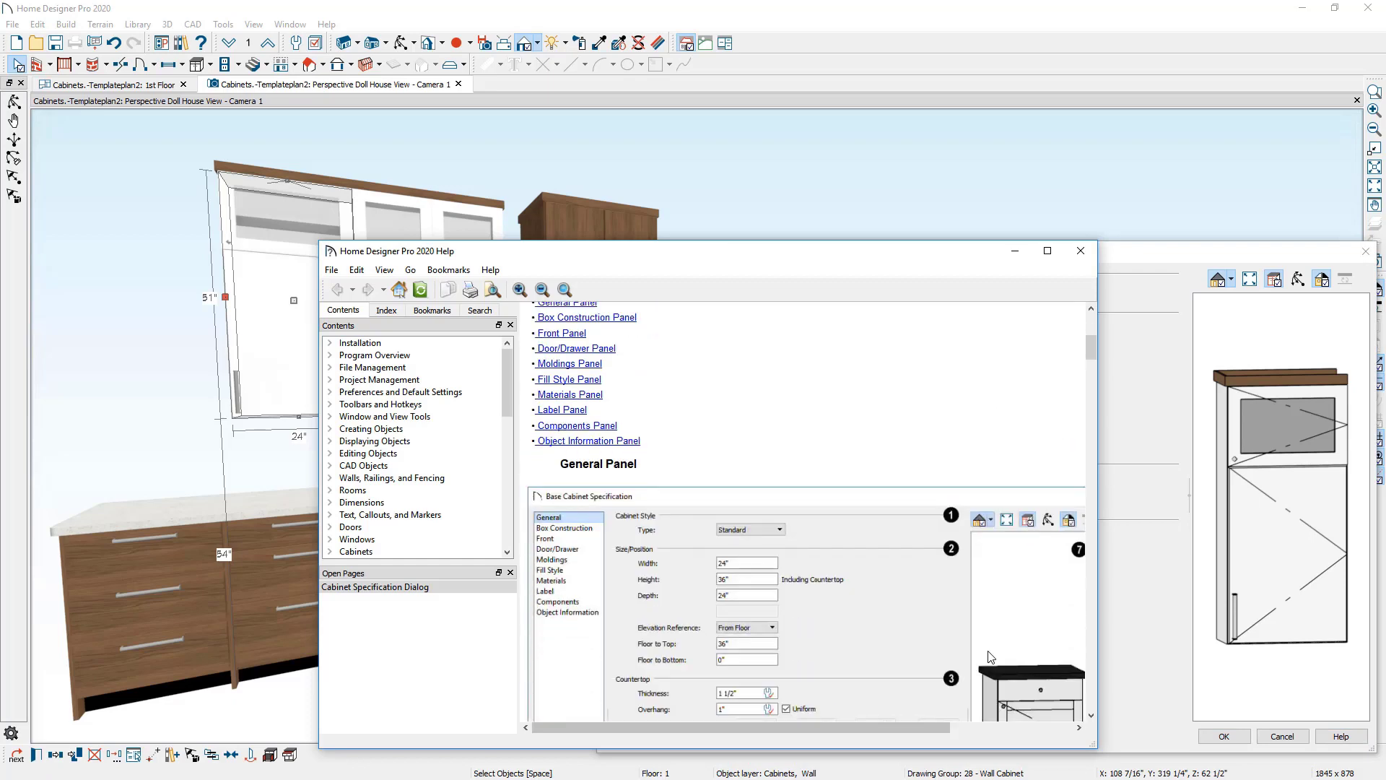
scroll(987, 651, "down", 1)
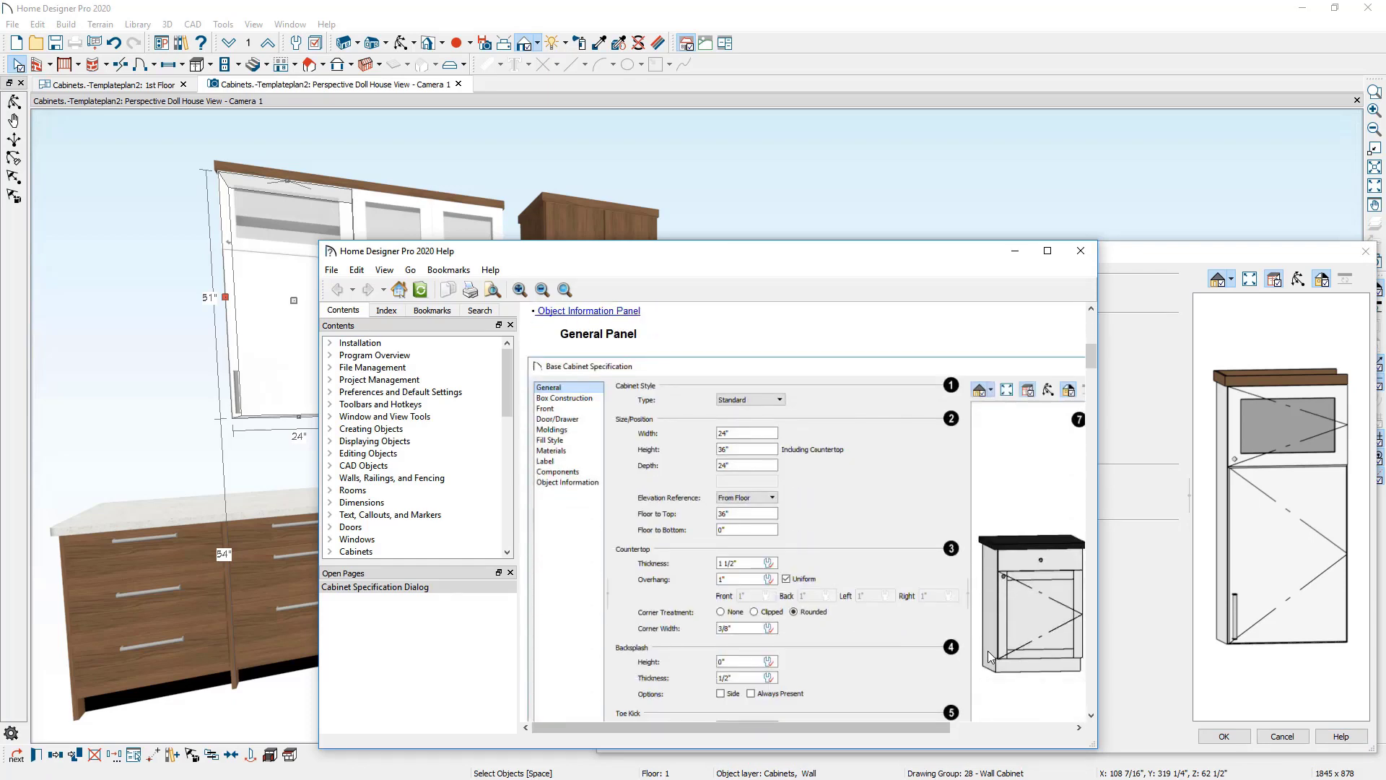